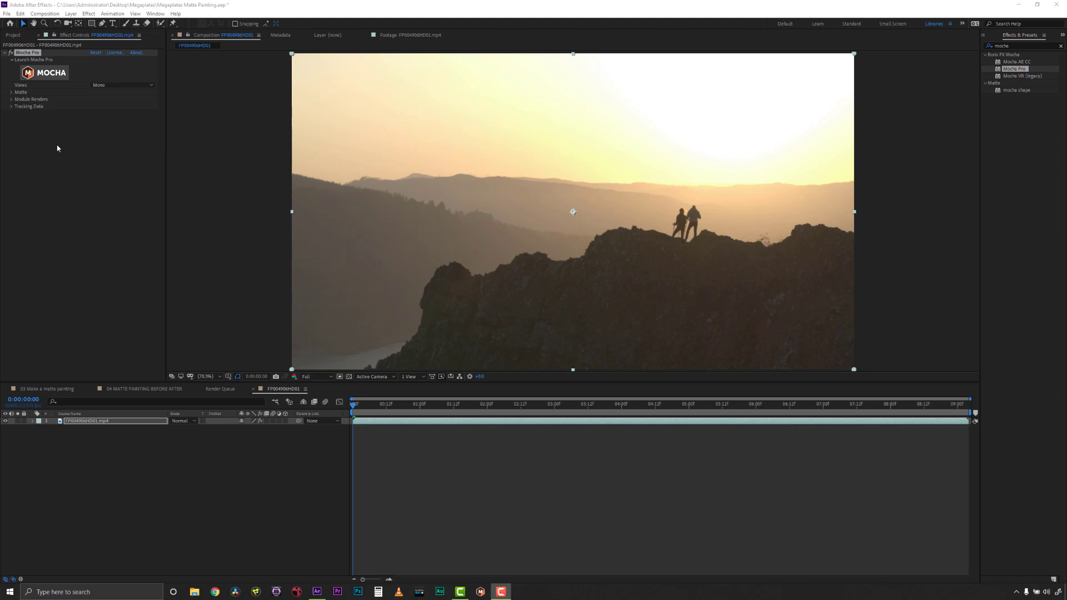
Export the Mocha tracking data as CC Power Pin onto the MegaCleanplate comp layer.
left_click(46, 79)
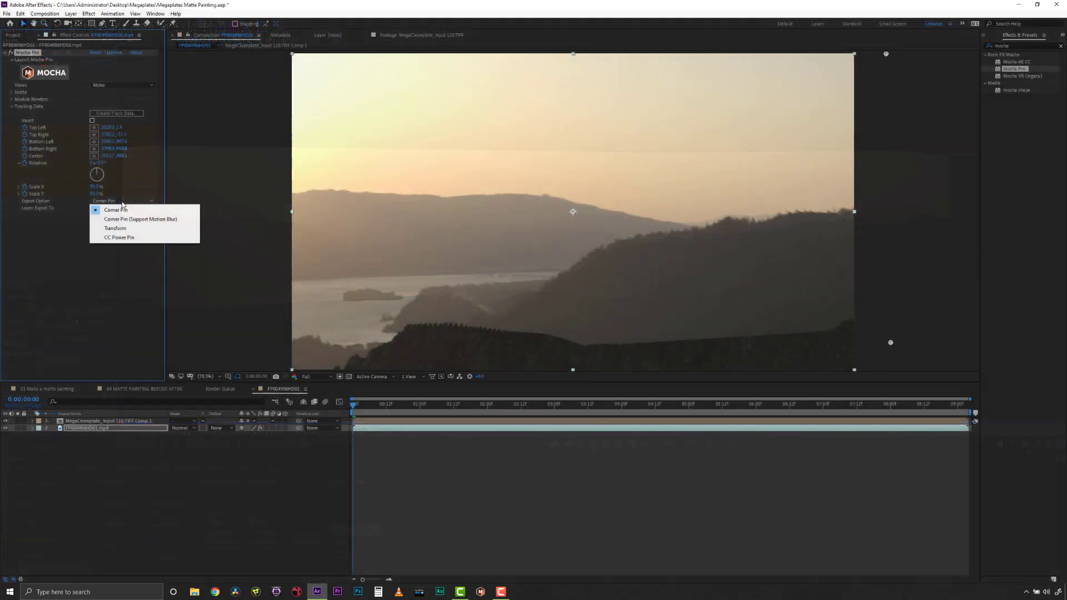
left_click(126, 237)
left_click(107, 208)
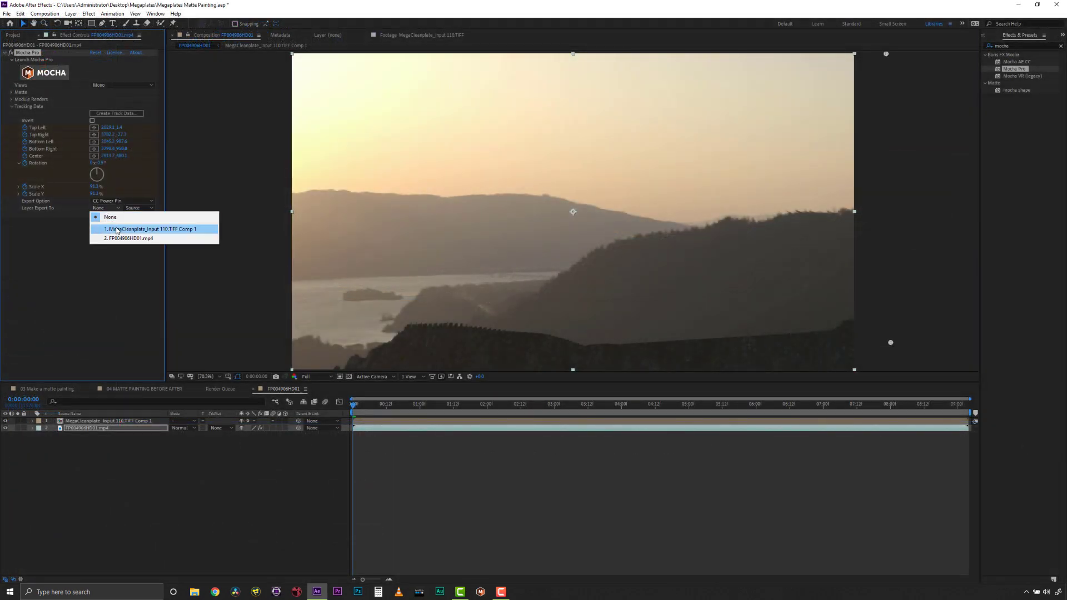
left_click(116, 227)
left_click(117, 215)
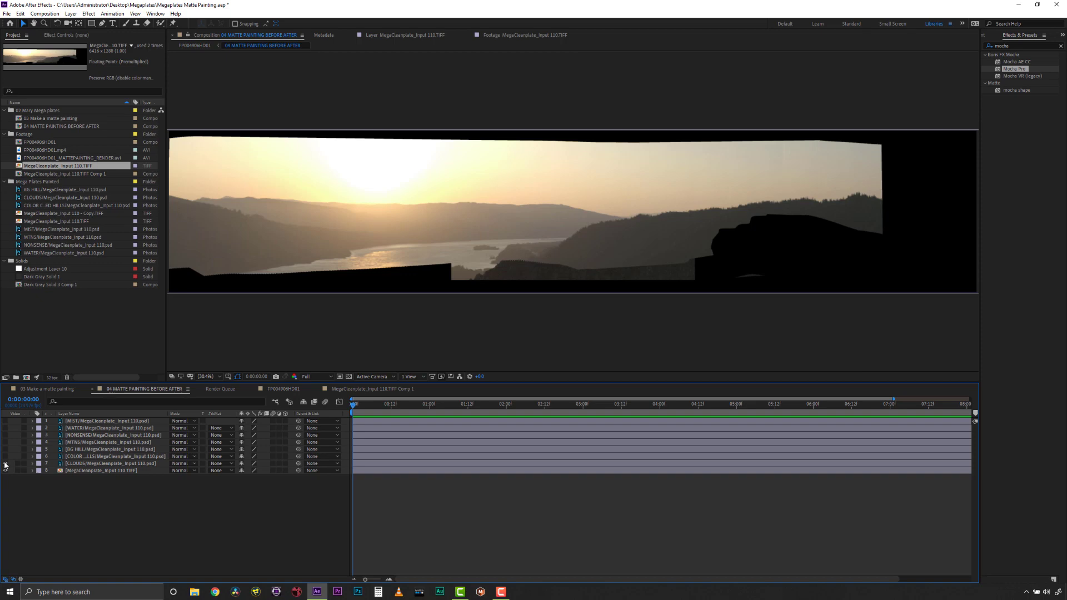
Toggle visibility of three painted plate layers and search Effects & Presets for 'mocha'.
left_click(5, 464)
left_click(5, 457)
left_click(5, 449)
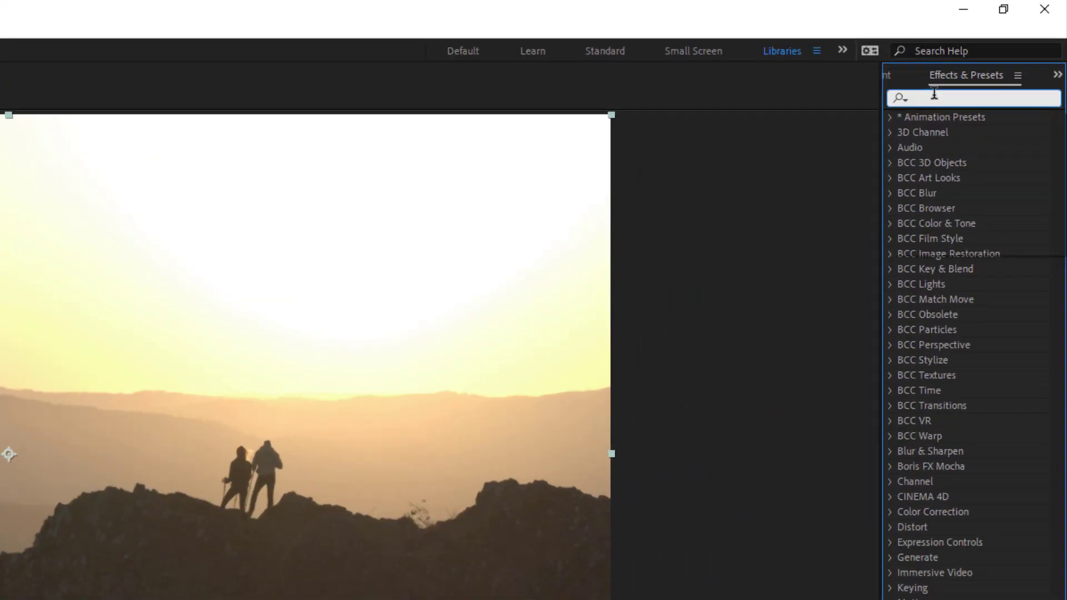
left_click(1004, 45)
type("mocha")
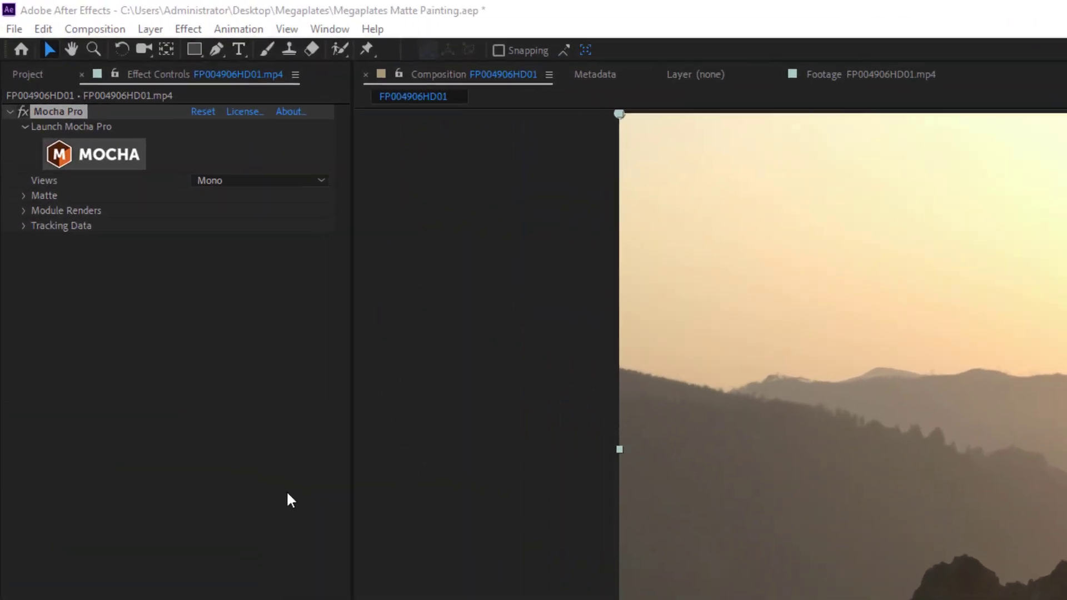
Launch Mocha Pro and draw a rectangular X-spline over the hazy hills left of the hikers.
left_click(110, 188)
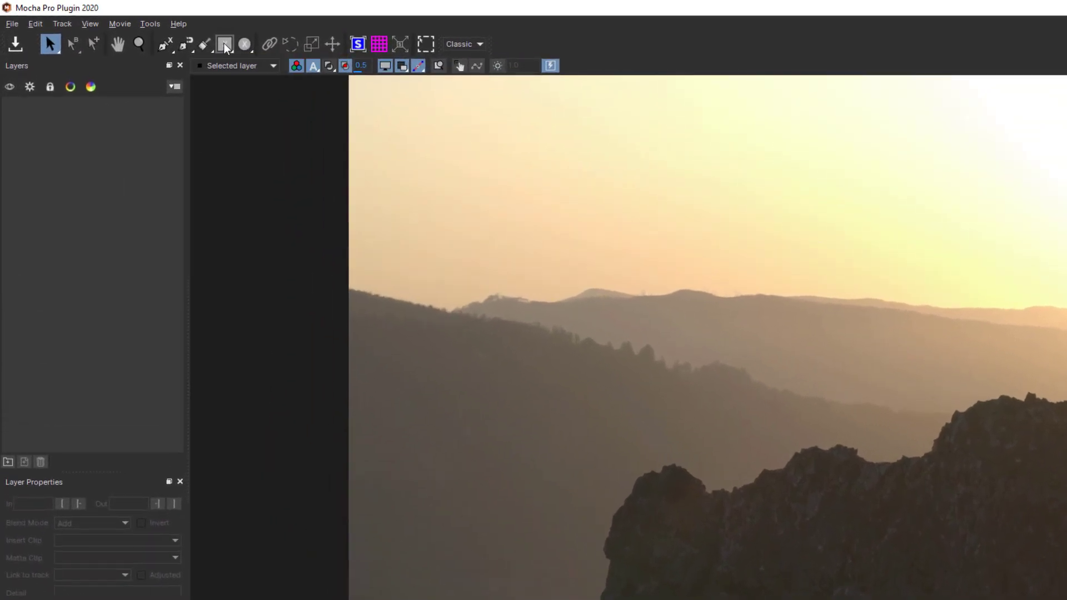
left_click(139, 28)
left_click_drag(440, 289, 755, 418)
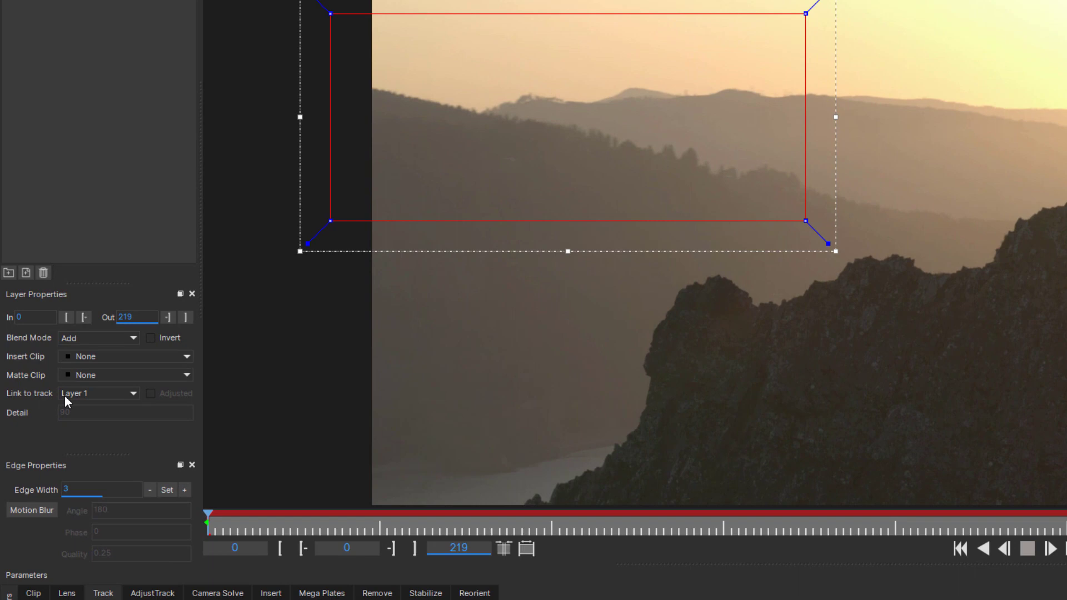
Set Layer 1's Link to track option to None.
left_click(37, 353)
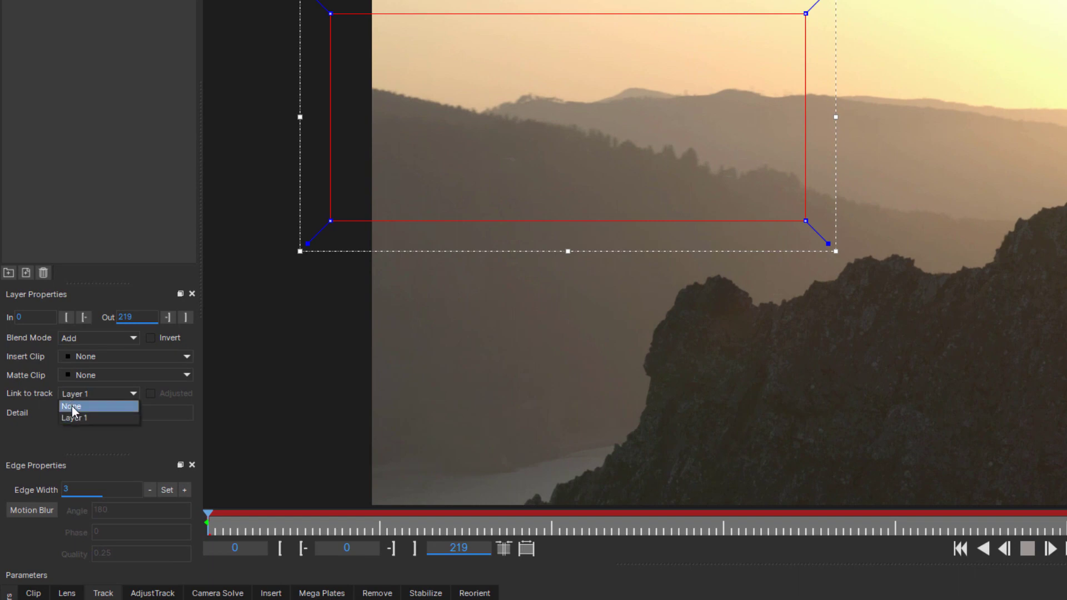
left_click(72, 408)
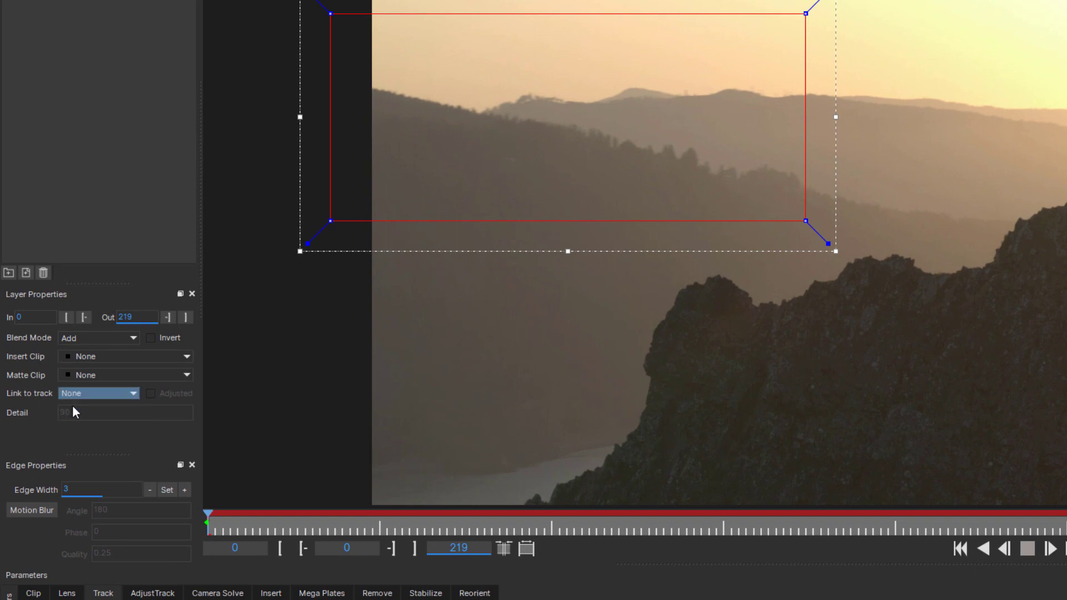
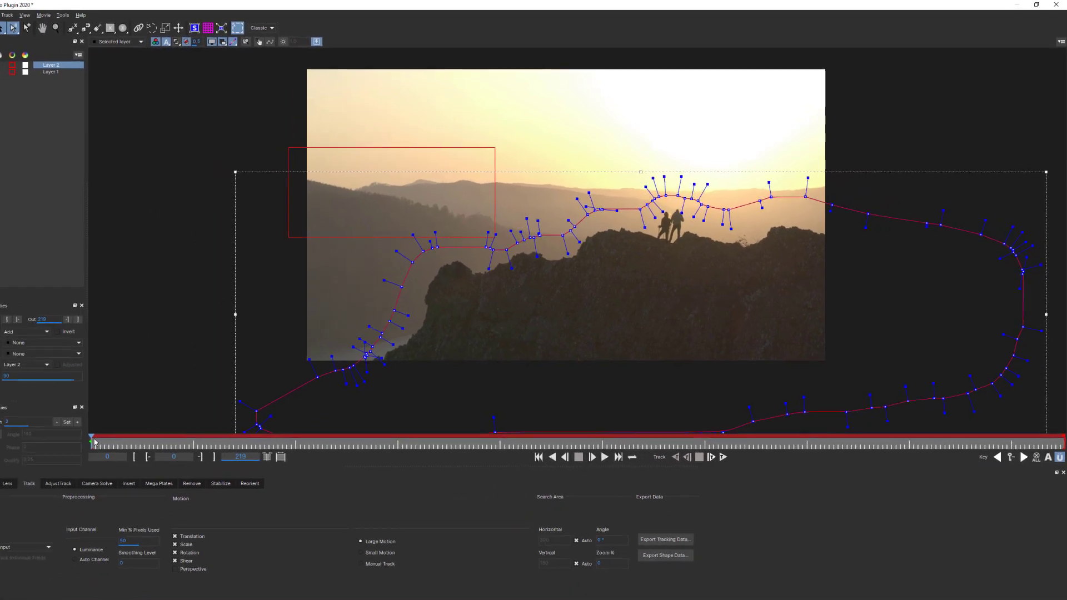
At frame 219, shift the lower-left foreground spline points up and left, then return to frame 0.
left_click_drag(120, 424, 1063, 424)
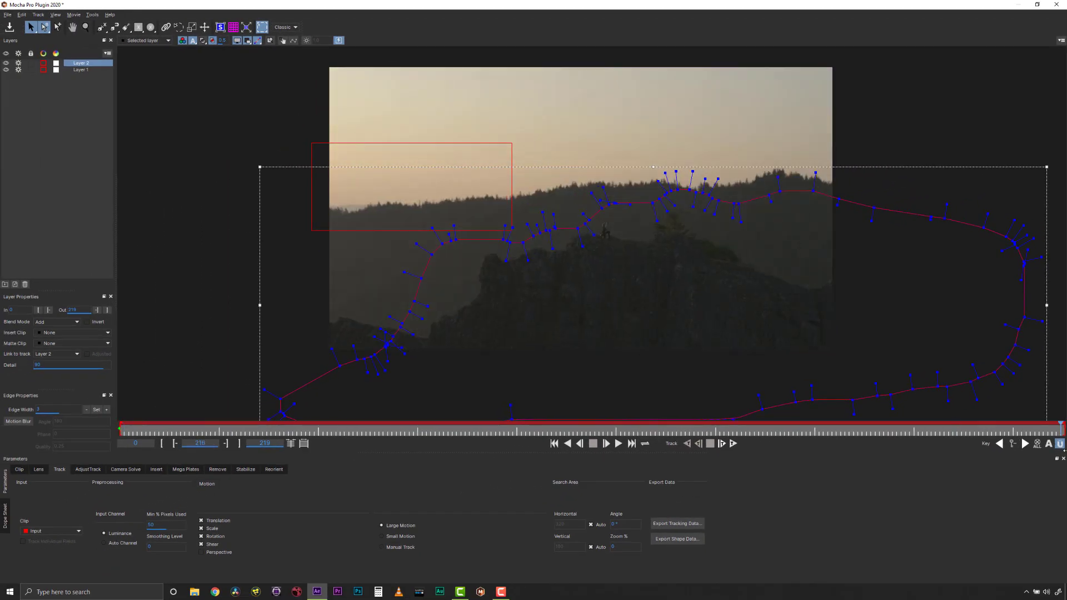
left_click_drag(191, 277, 395, 403)
left_click_drag(396, 347, 347, 307)
left_click(352, 303)
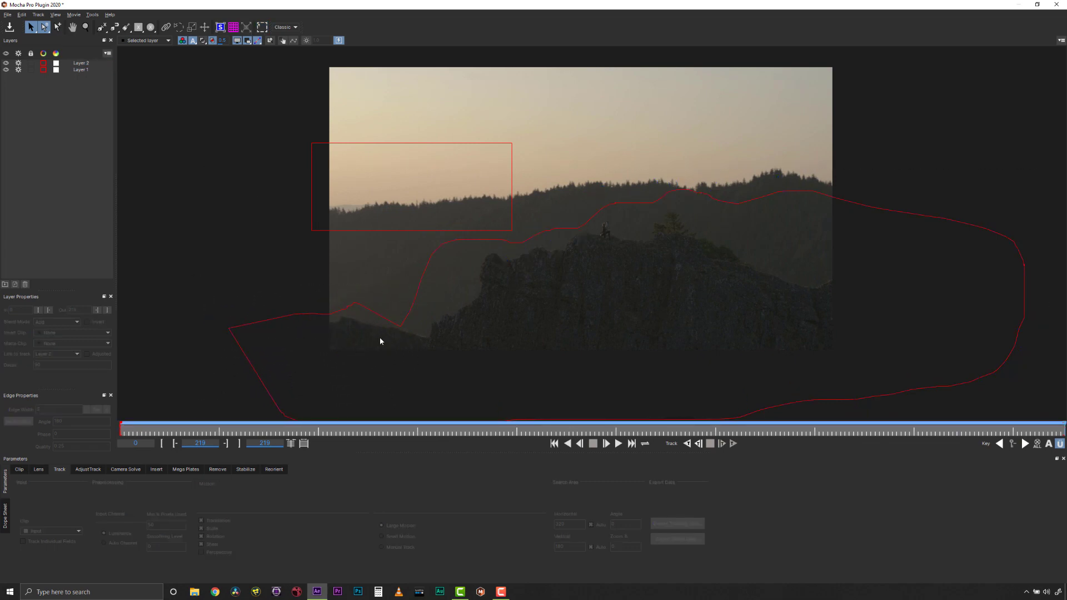
key("Home")
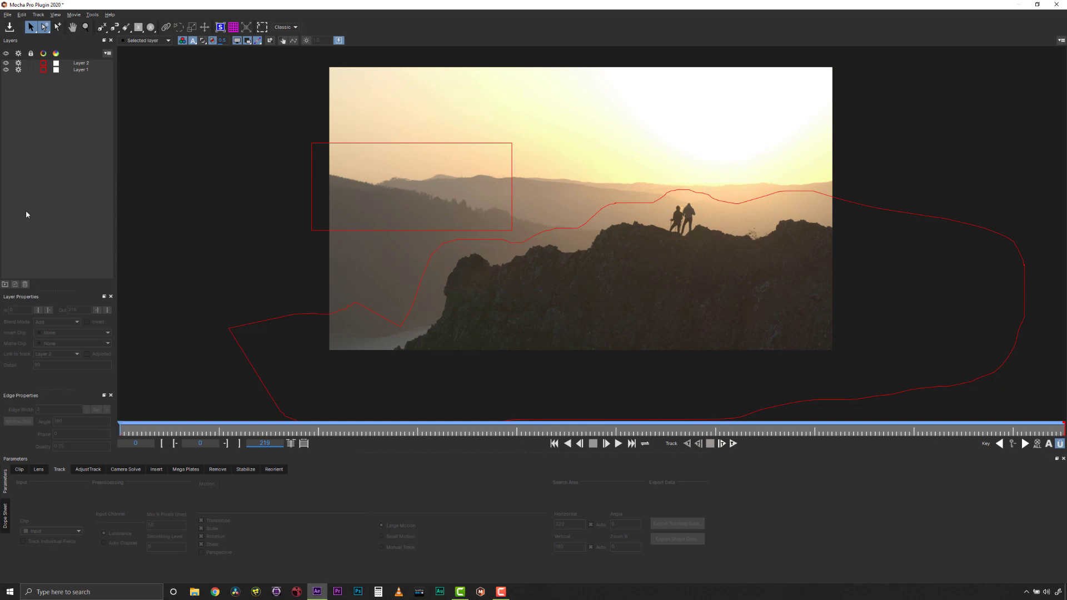
Rename Layer 2 to FG and Layer 1 to BG in the Layers panel.
double_click(80, 63)
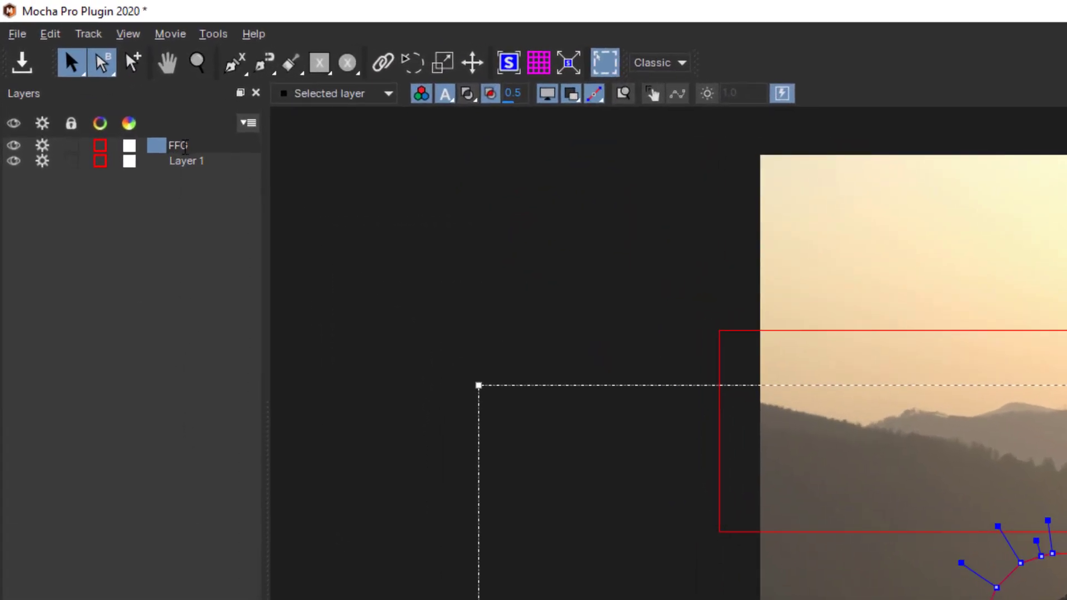
type("FG")
double_click(173, 165)
type("G\\BVG")
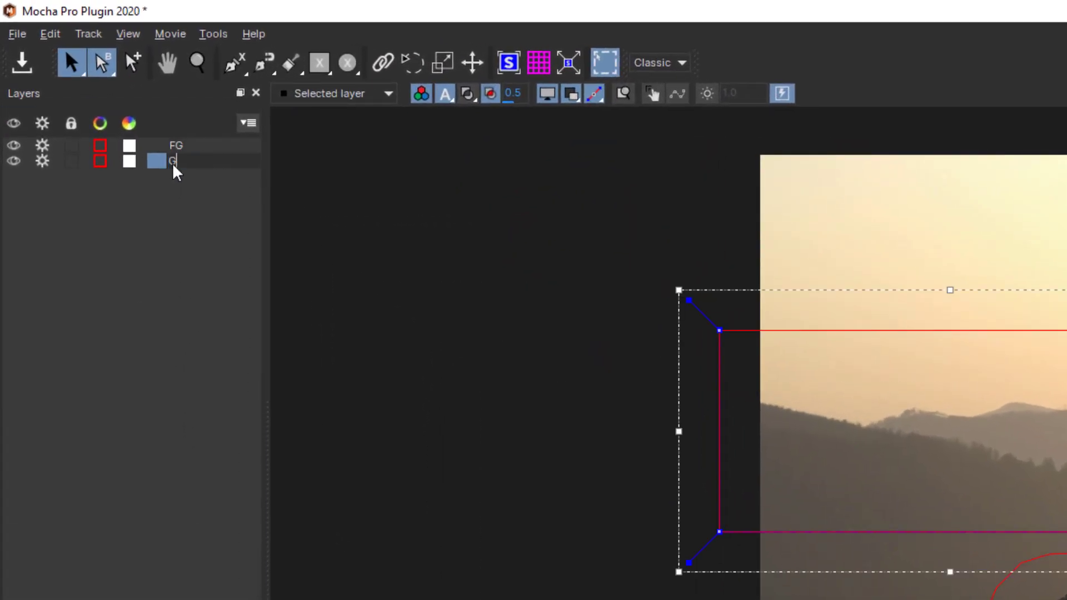
key("BackSpace")
key("BackSpace")
key("BackSpace")
key("BackSpace")
key("BackSpace")
type("BG")
key("Return")
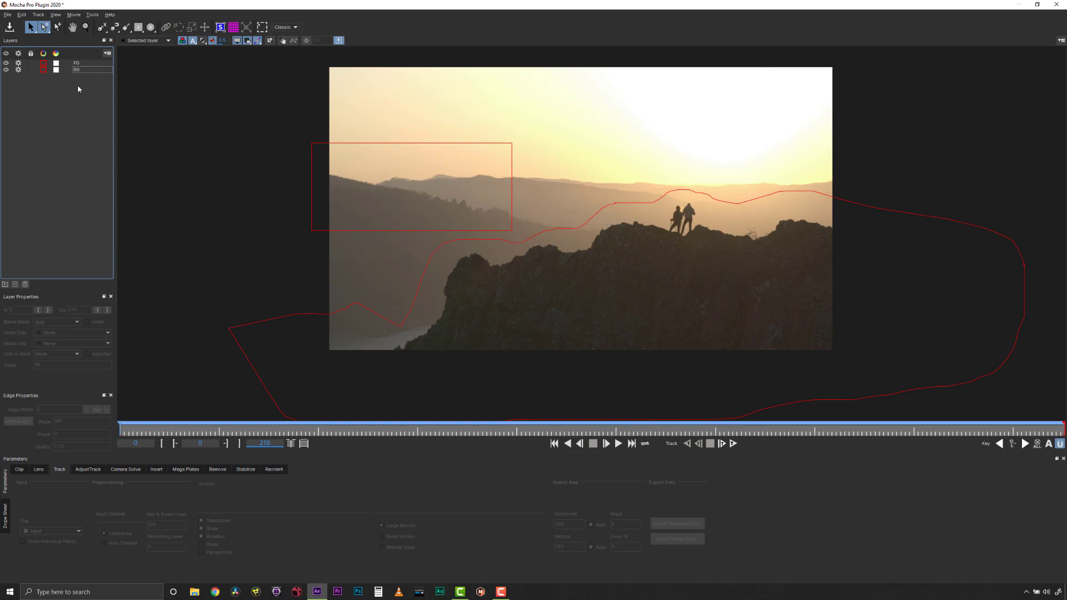
Select the BG layer and turn on Show Planar Surface.
left_click(77, 63)
left_click(86, 71)
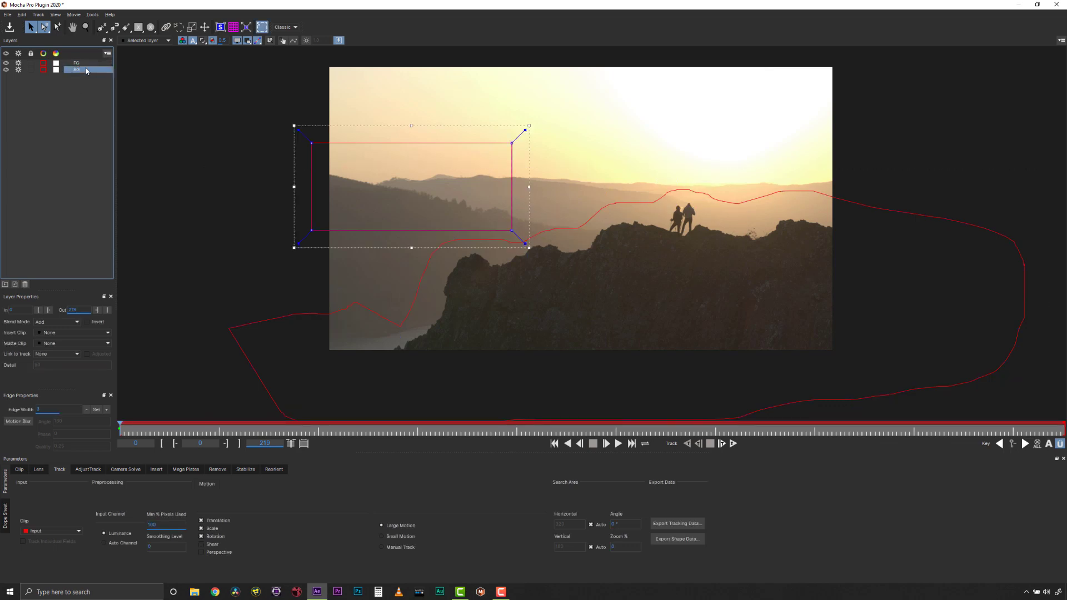
left_click(85, 65)
left_click(86, 69)
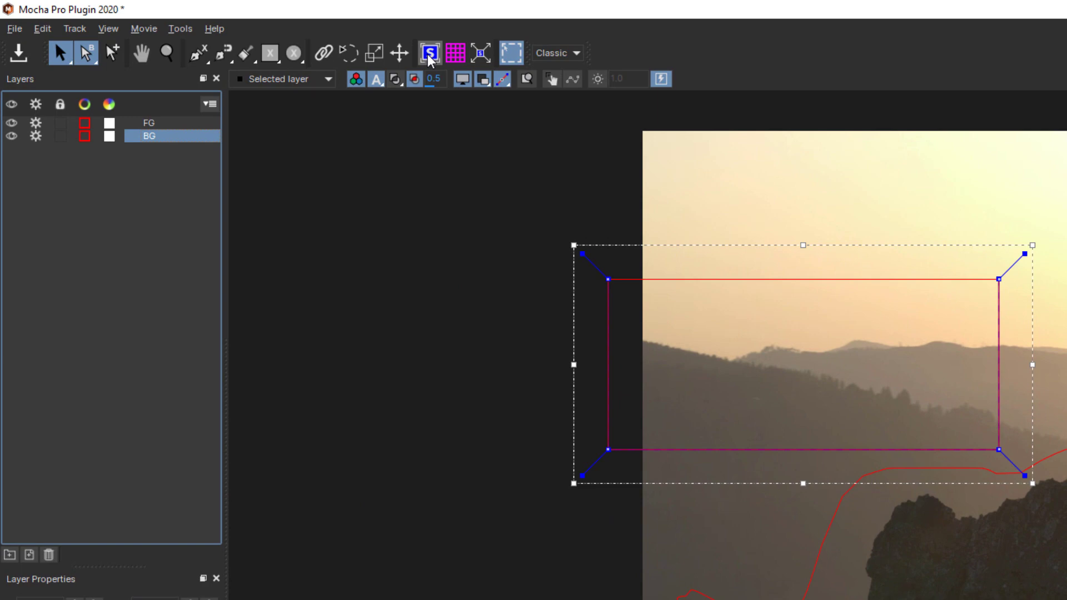
left_click(220, 26)
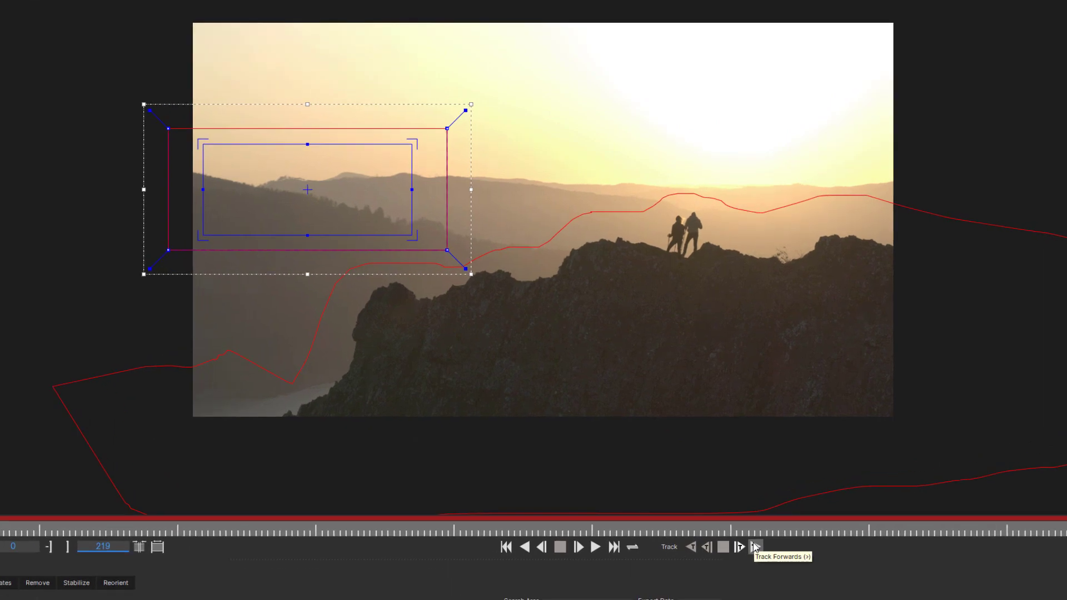
Track the BG and FG layers forward through the clip and scrub to check the tracks.
left_click(755, 548)
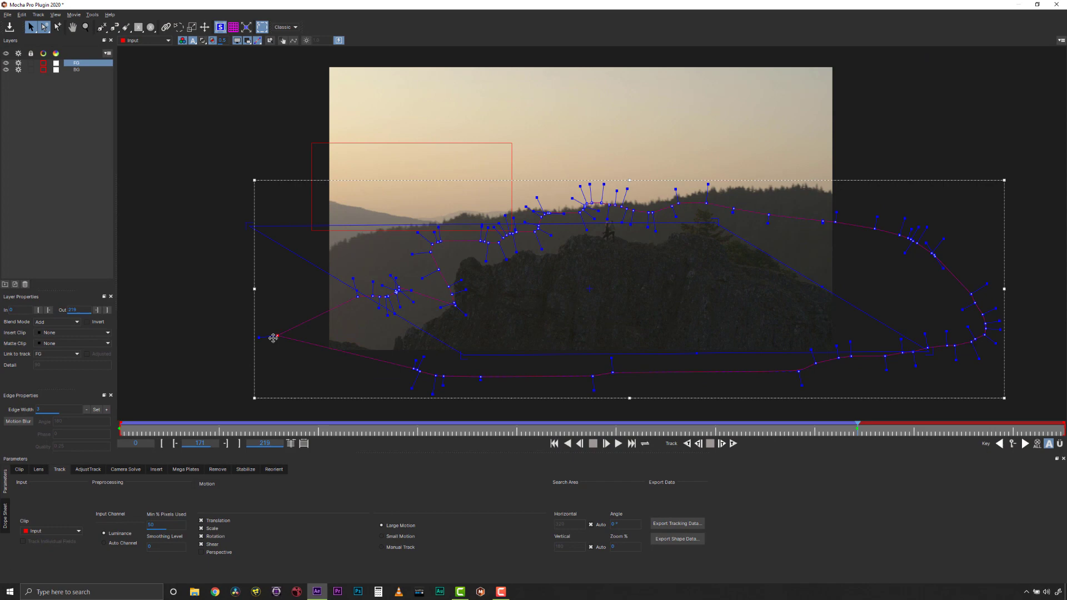
left_click(733, 443)
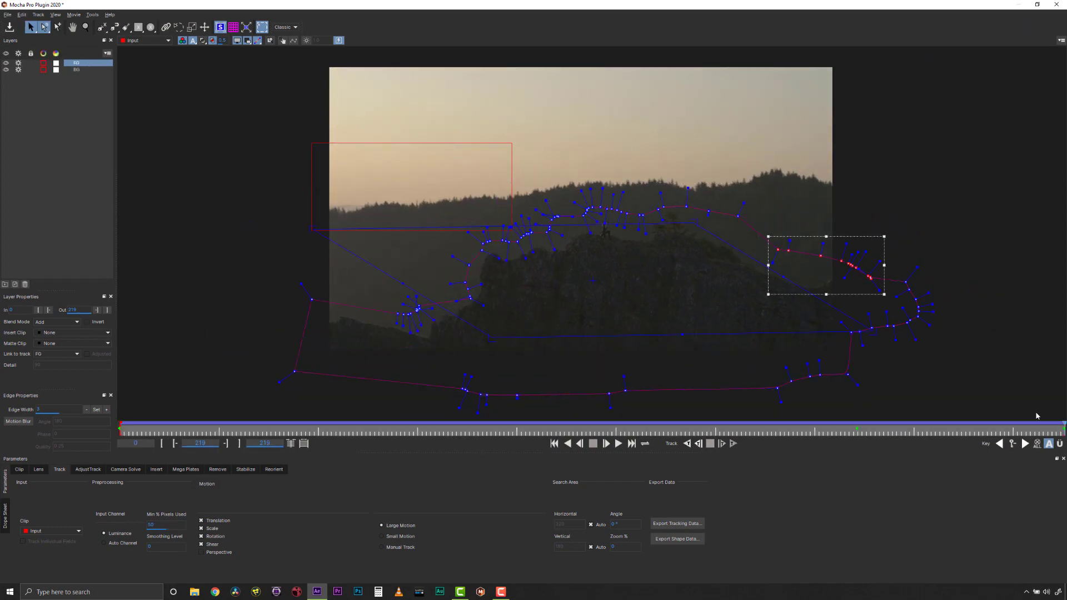
left_click(562, 428)
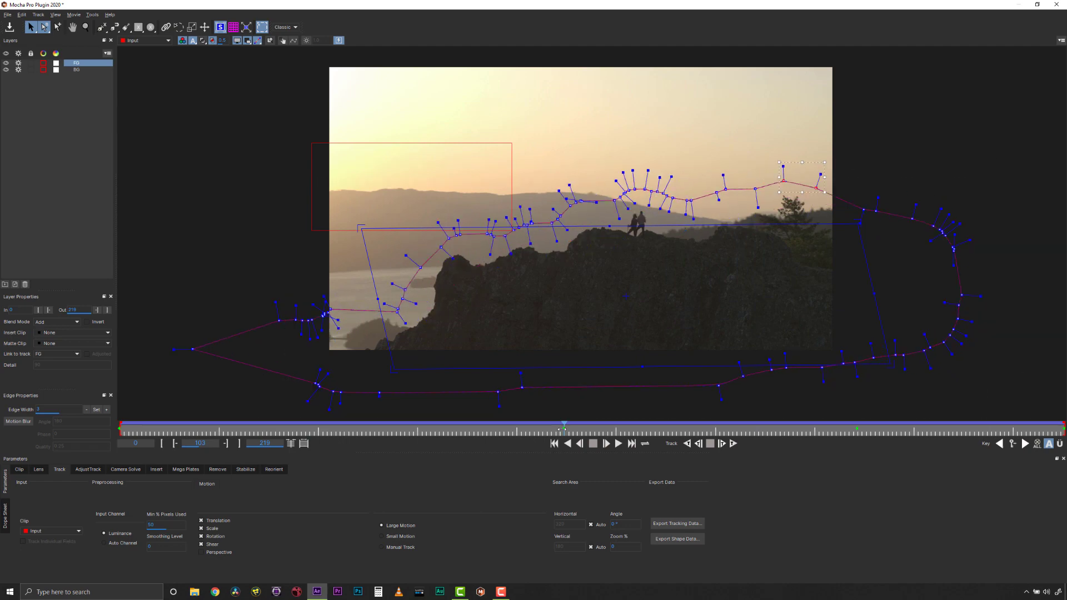
left_click_drag(562, 429, 1000, 432)
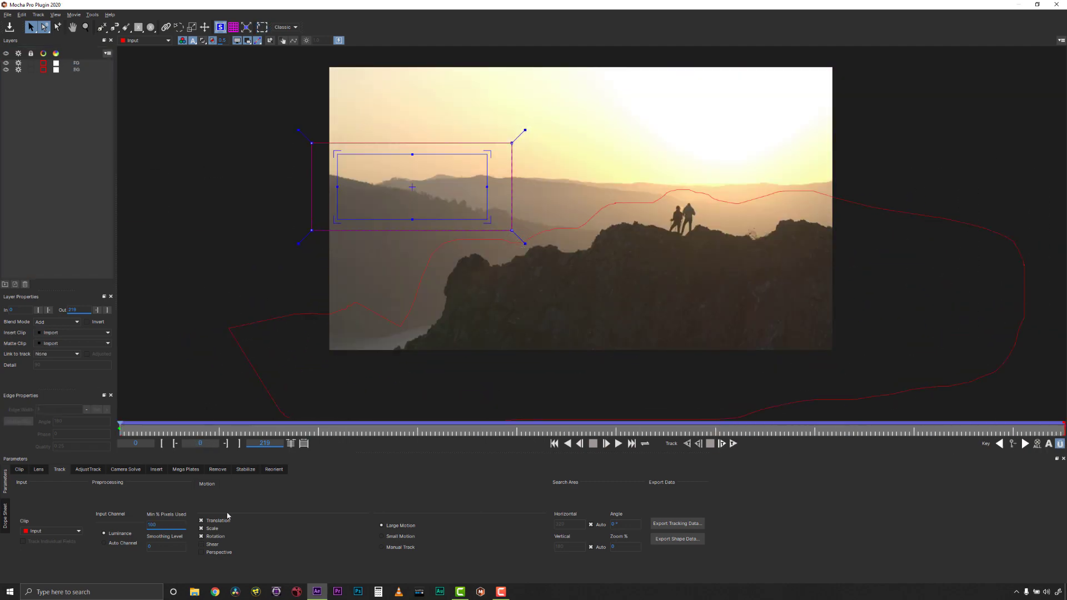
Open the Mega Plates settings and select the BG layer for its 0–219 search range.
left_click(185, 470)
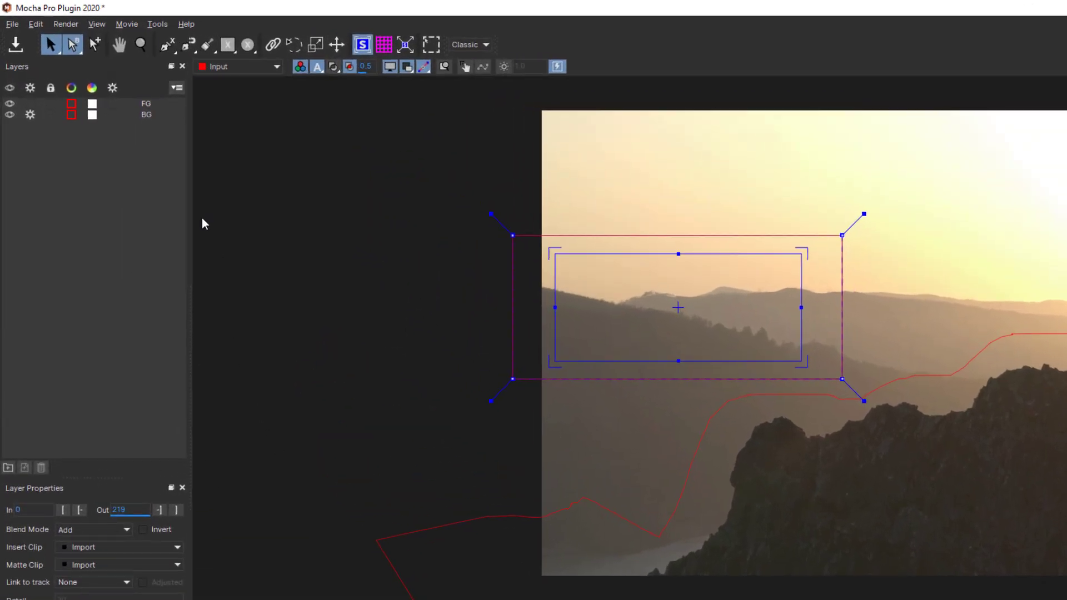
left_click(91, 69)
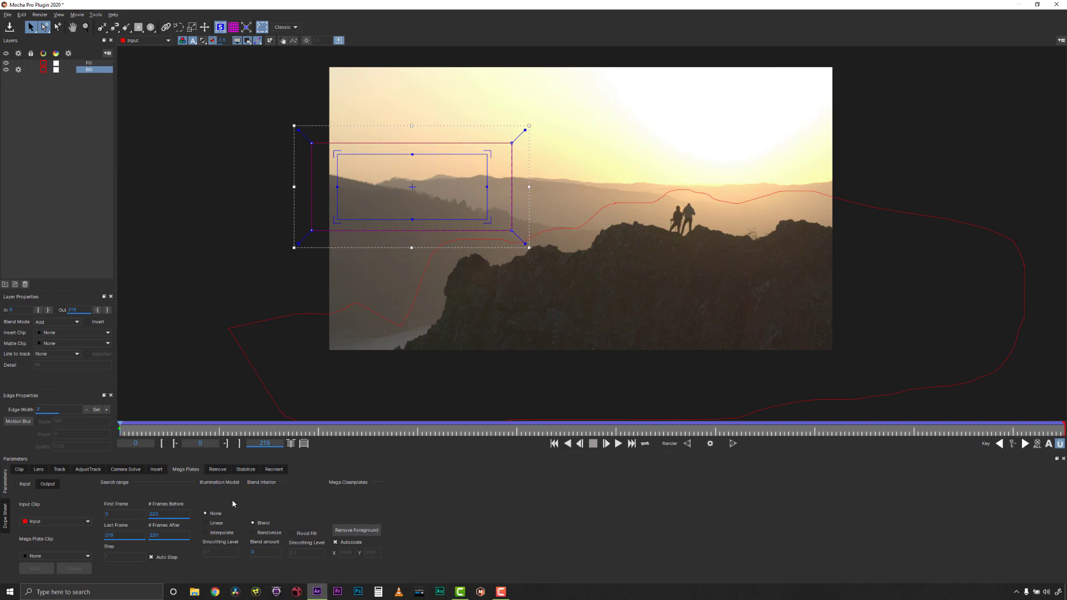
Zoom out, link the layer to the BG track, and enlarge the BG shape beyond the image edges.
left_click(85, 27)
left_click_drag(572, 94, 560, 192)
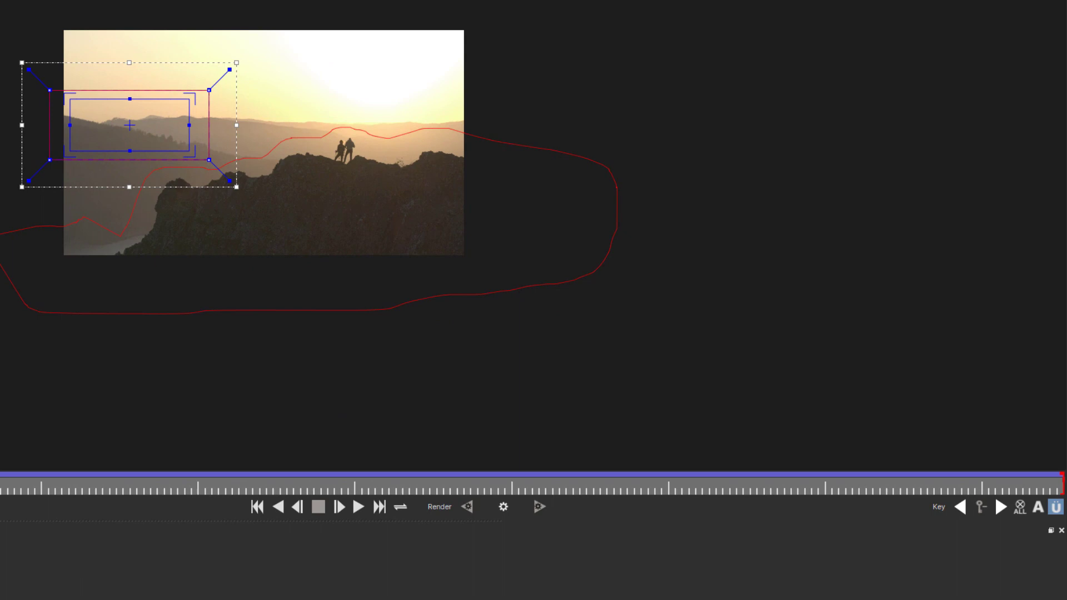
left_click_drag(127, 60, 124, 6)
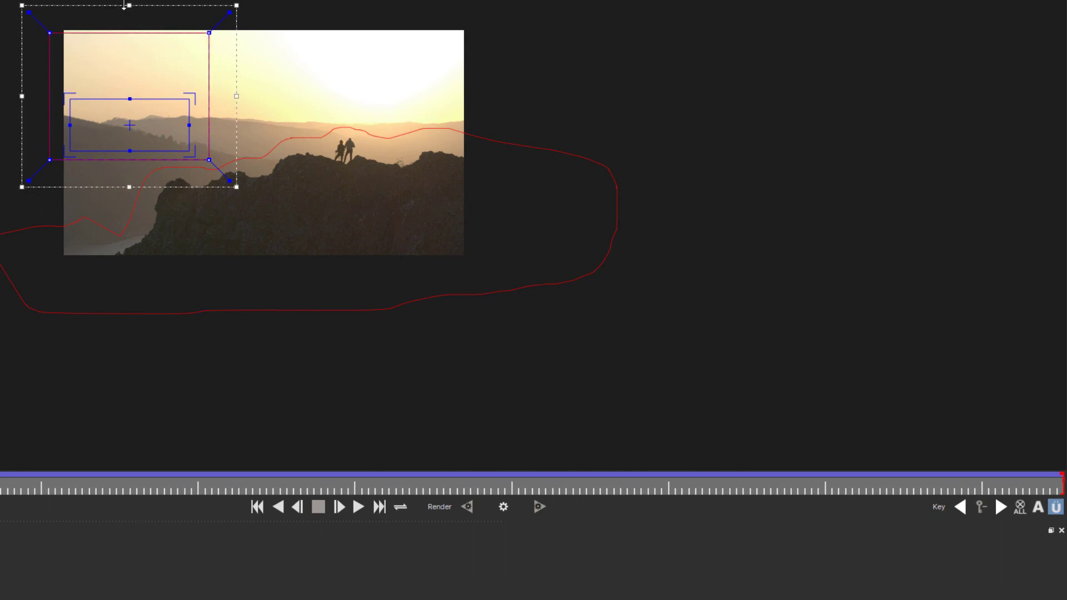
key("ctrl+z")
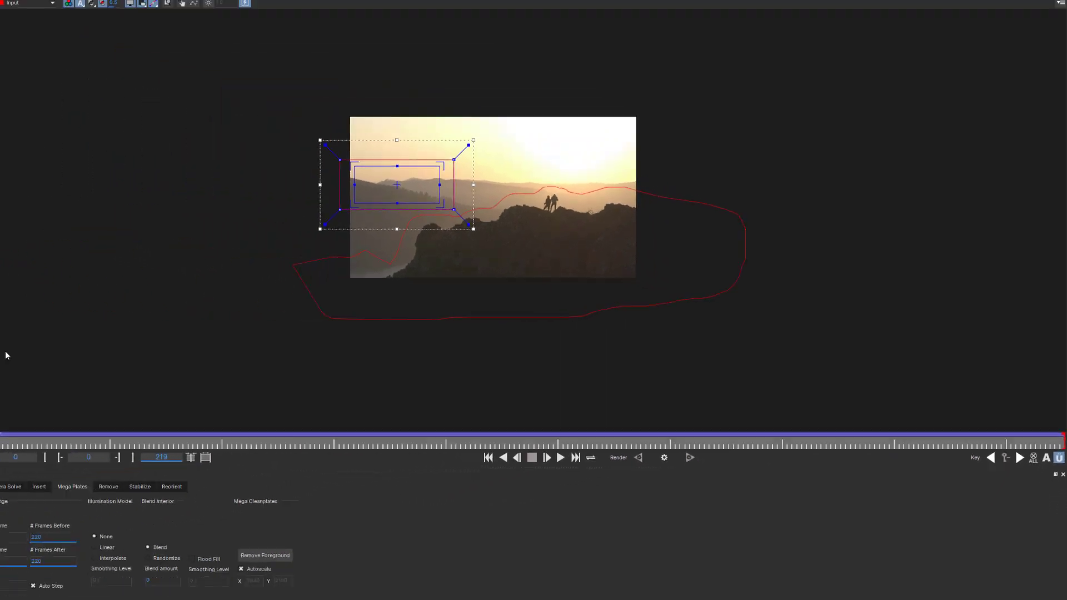
left_click(56, 375)
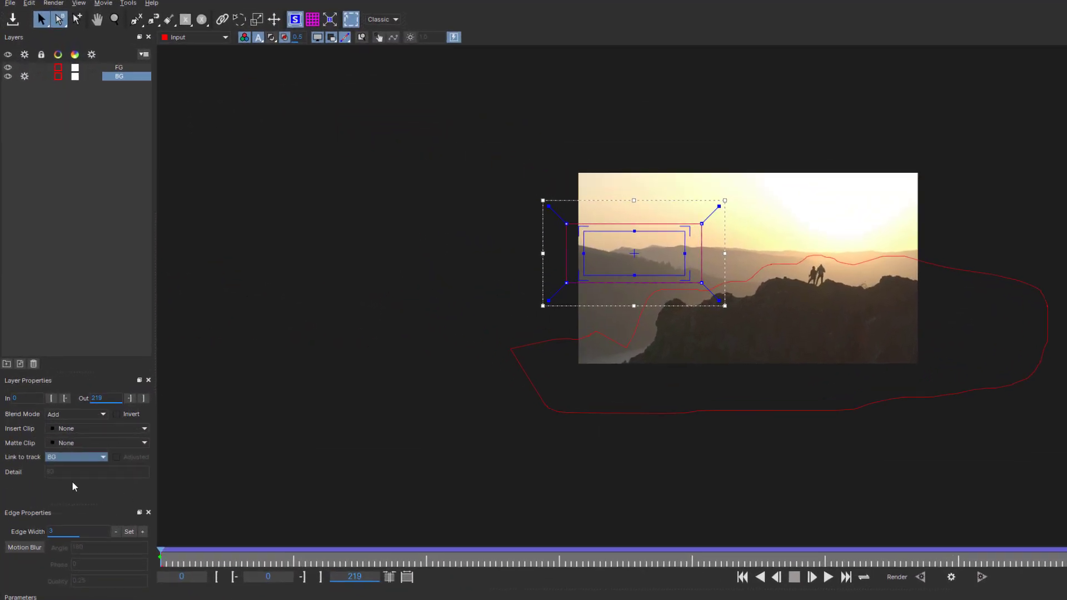
left_click_drag(810, 336, 1059, 440)
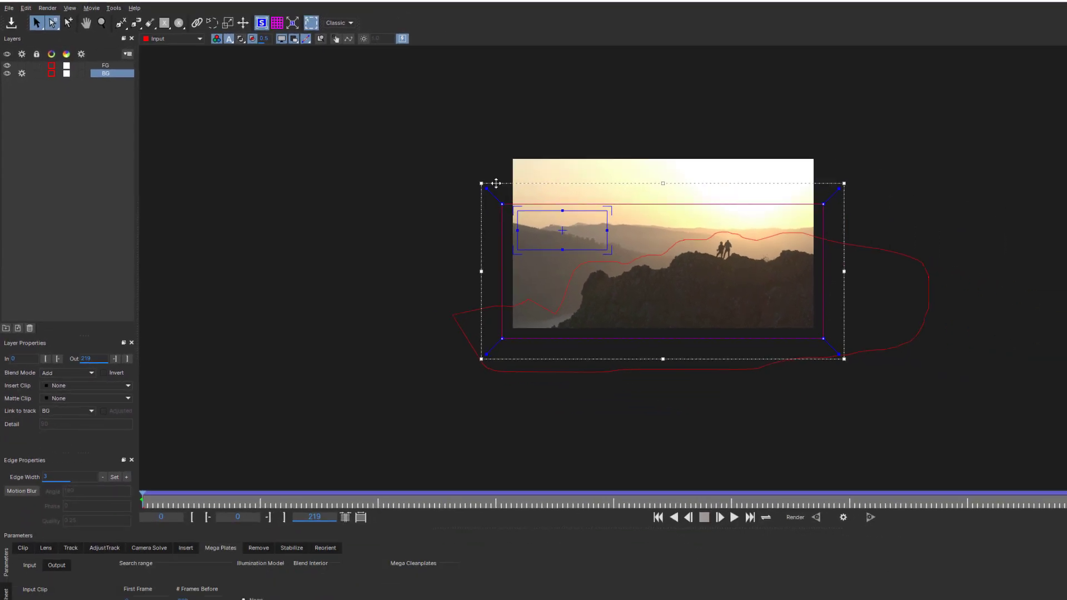
left_click_drag(400, 117, 401, 116)
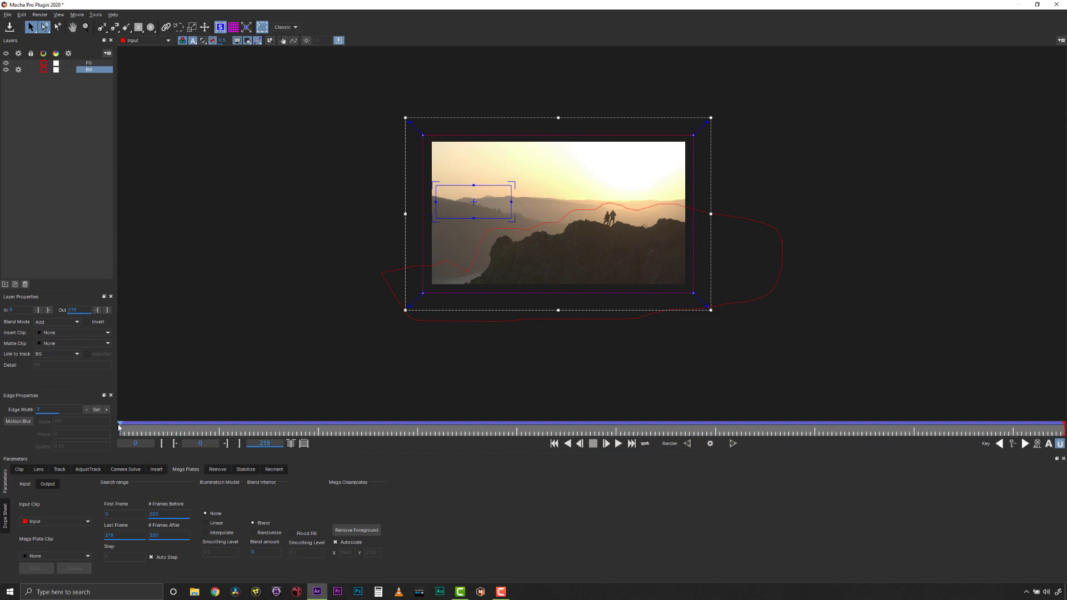
Check the shape at frames 185 and 219, adjust its right-edge points, and return near frame 0.
left_click_drag(120, 427, 918, 427)
left_click_drag(1026, 430, 1063, 428)
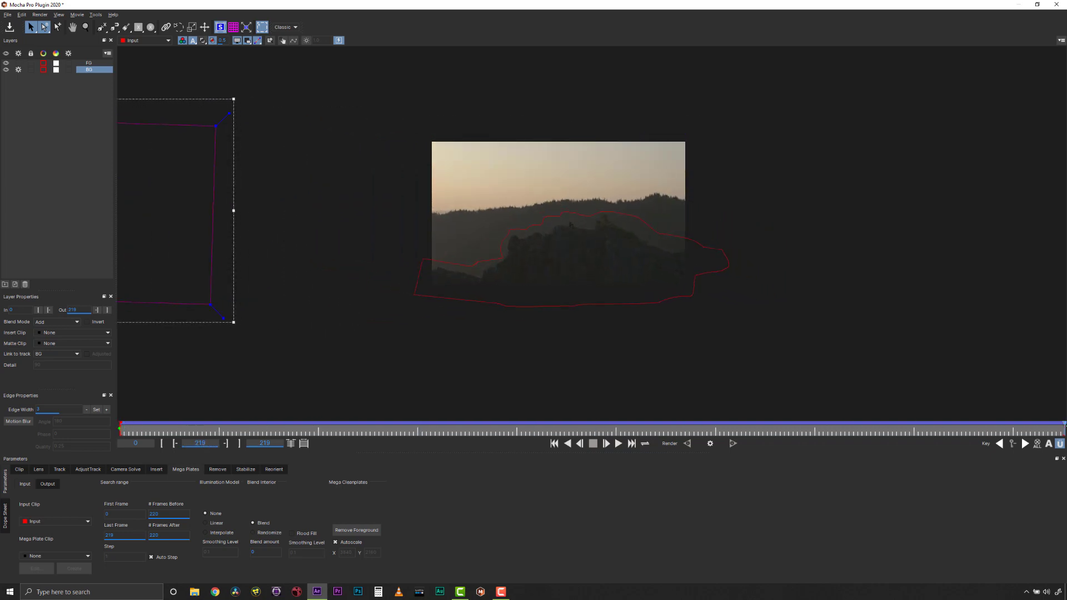
left_click_drag(245, 99, 644, 309)
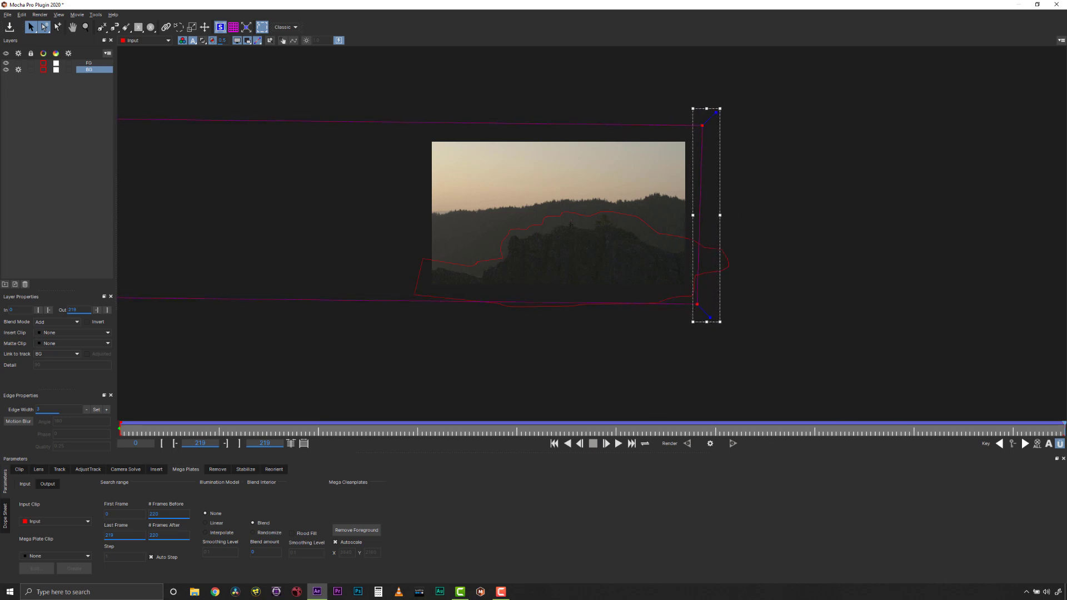
left_click_drag(1050, 426, 97, 384)
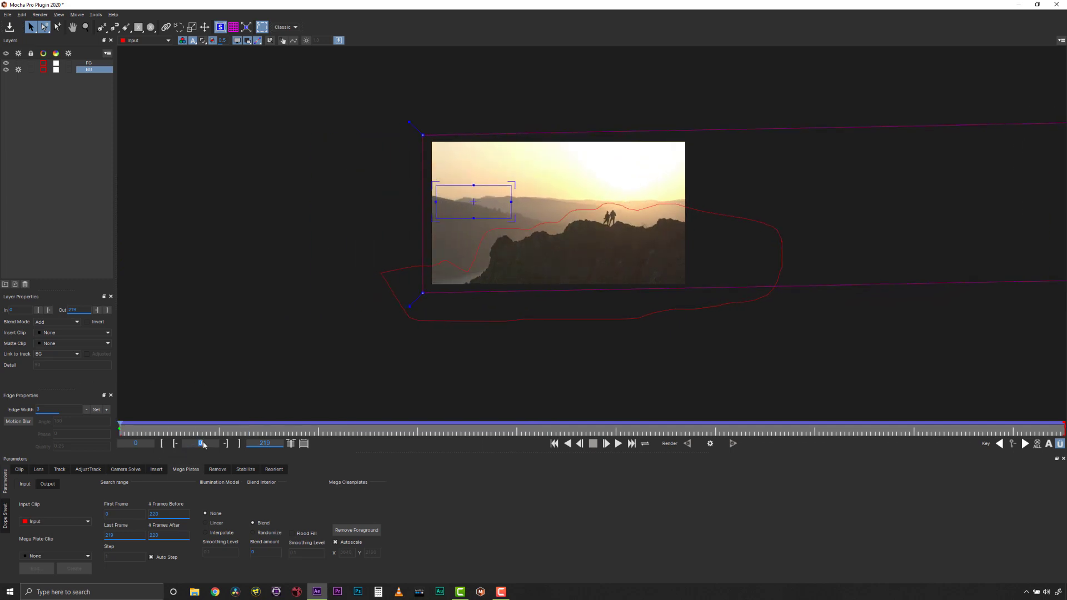
Jump to frame 110 and expand the BG planar surface to fill the frame.
type("110")
key("Return")
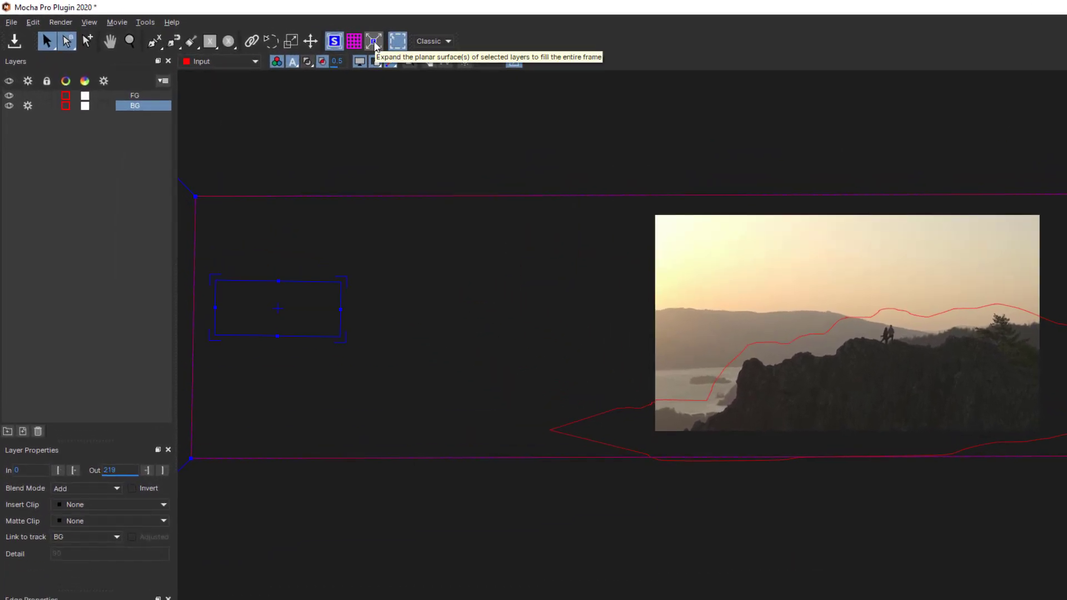
left_click(374, 43)
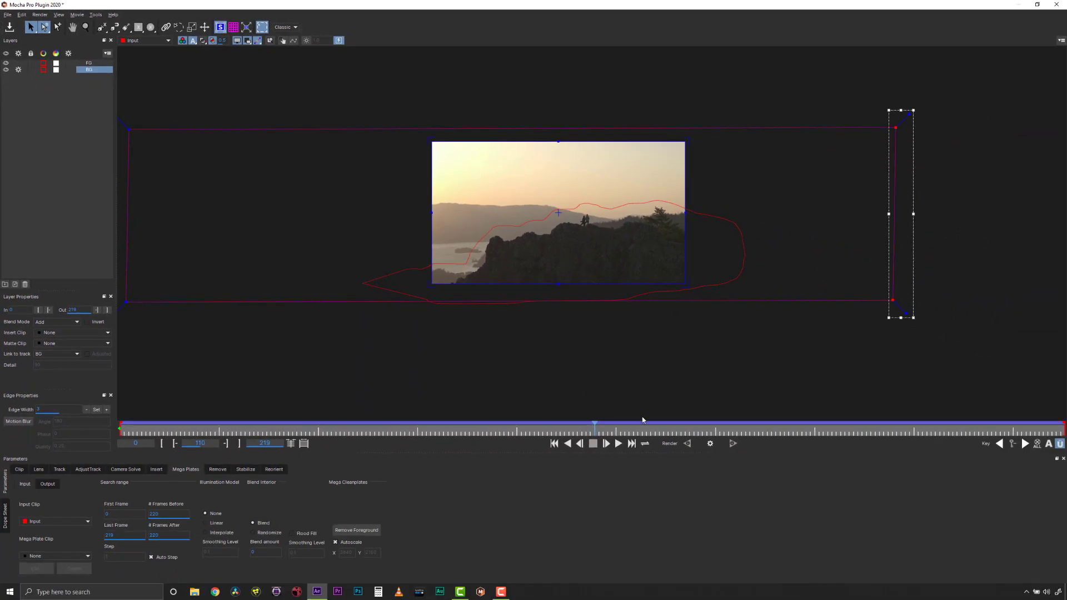
Render the Mega Plate panorama from the tracked BG layer.
left_click(709, 443)
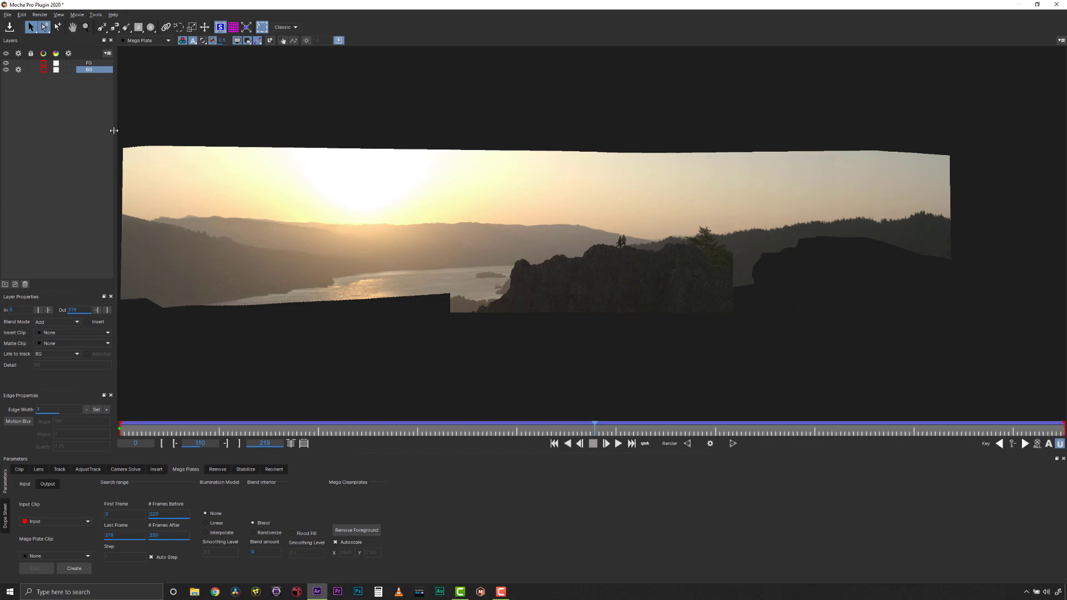
Remove the FG layer's rocky ridge and people from the Mega Plate.
left_click(87, 64)
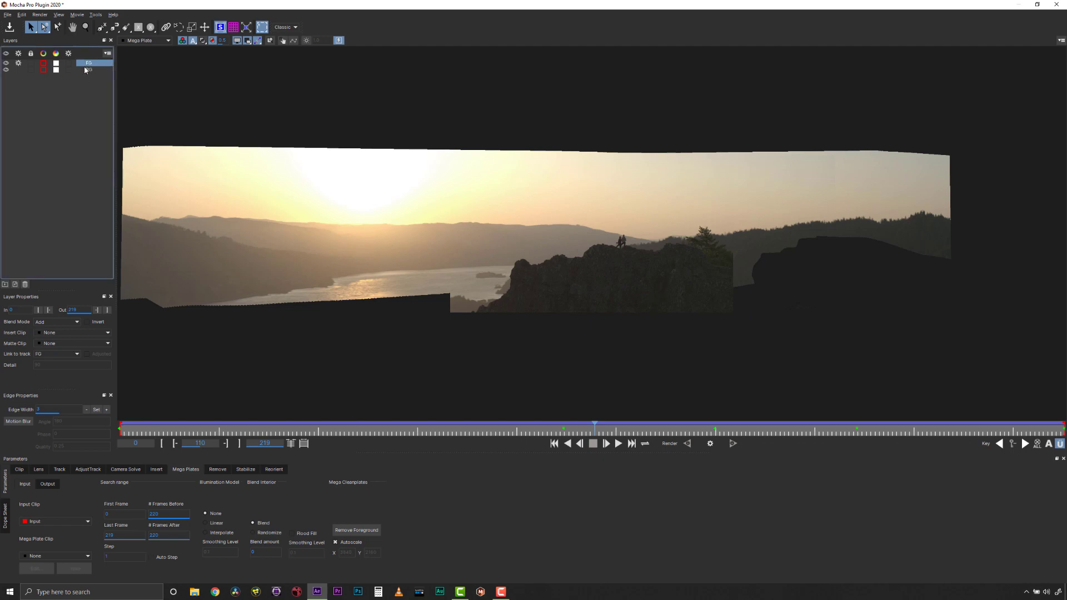
left_click(367, 533)
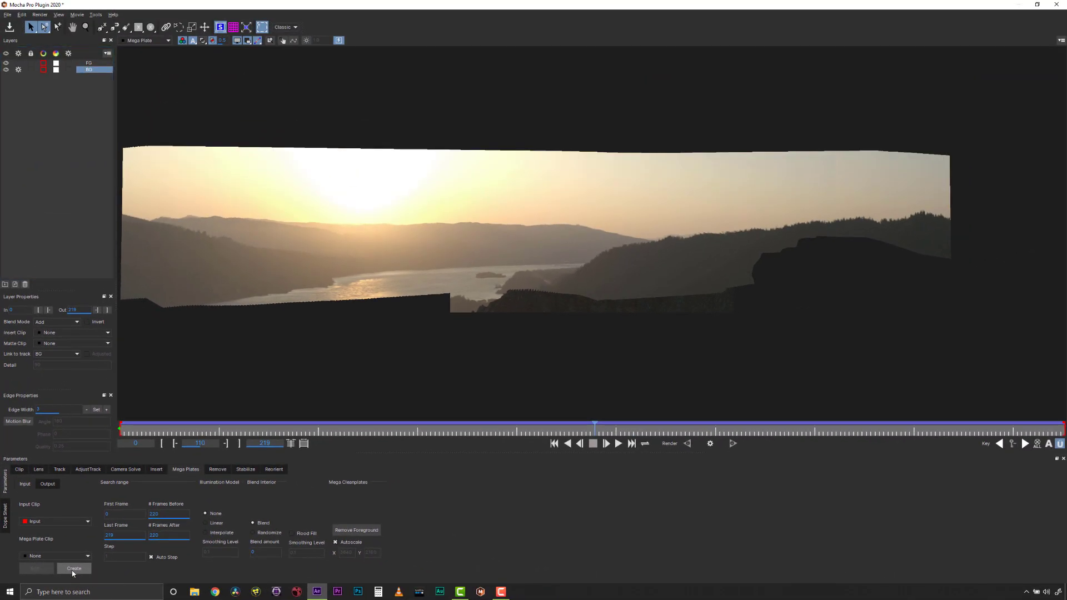
Create the clean plate and save it as a TIFF in a Desktop folder.
left_click(139, 543)
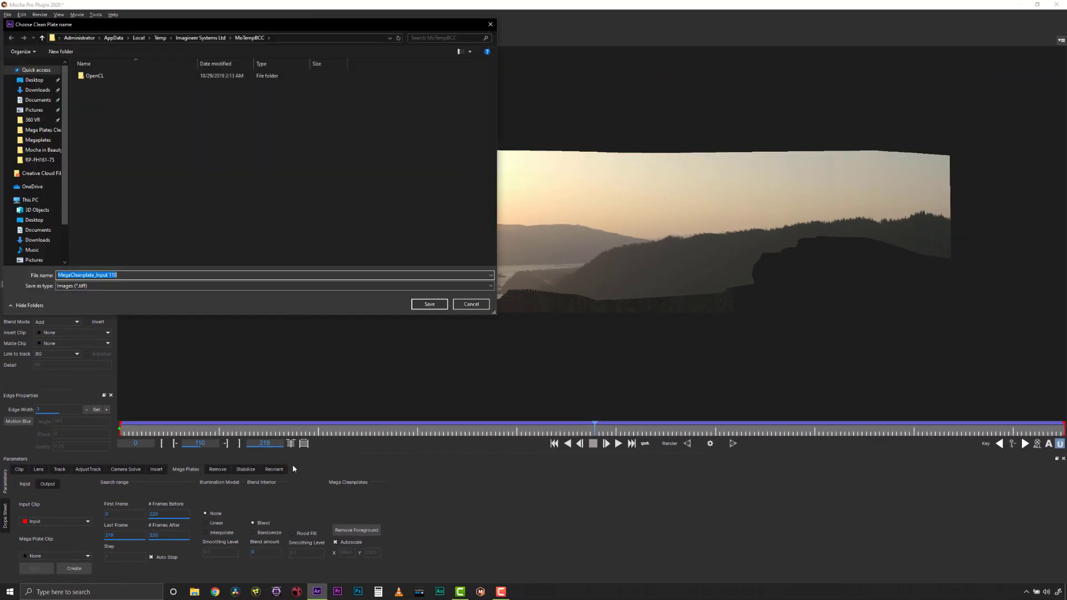
left_click(33, 79)
double_click(106, 155)
left_click(429, 303)
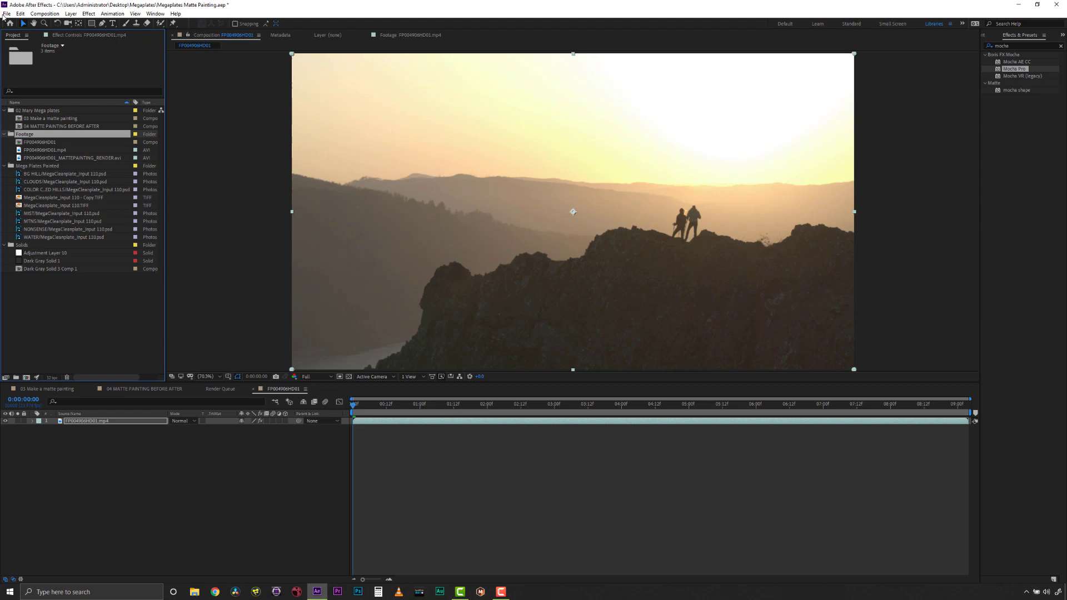
Import MegaCleanplate_Input 110.TIFF into After Effects and add it to the comp timeline.
left_click(7, 13)
left_click(155, 129)
left_click(430, 355)
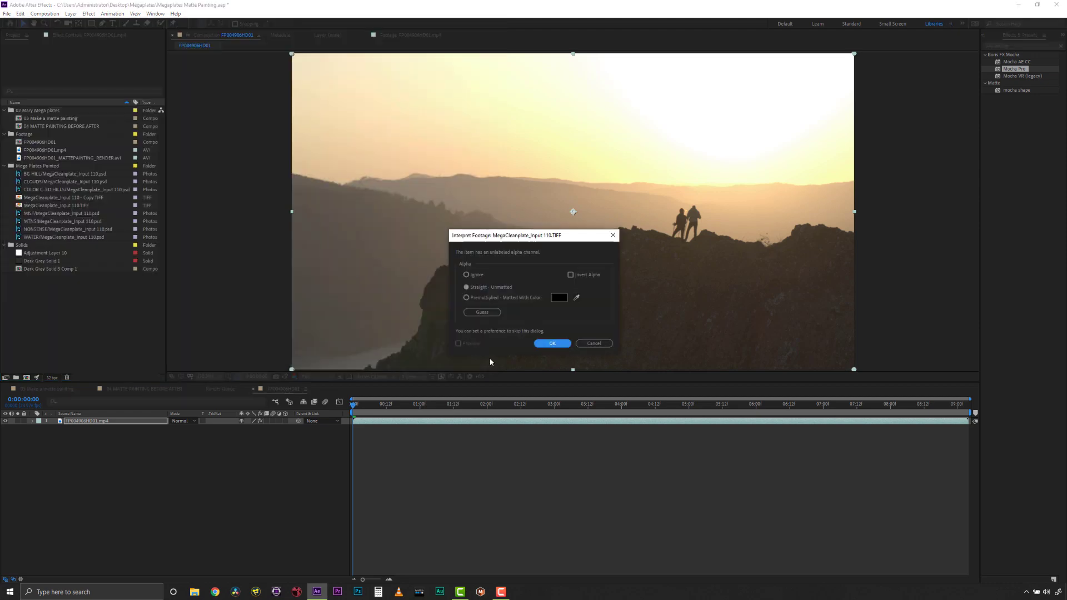
left_click(553, 343)
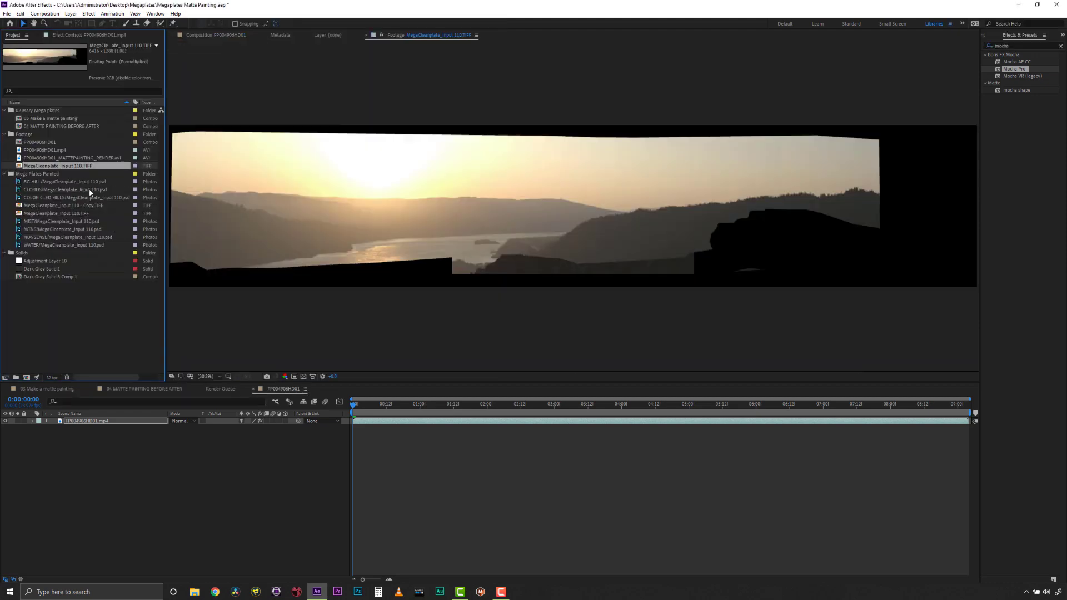
left_click_drag(79, 166, 110, 417)
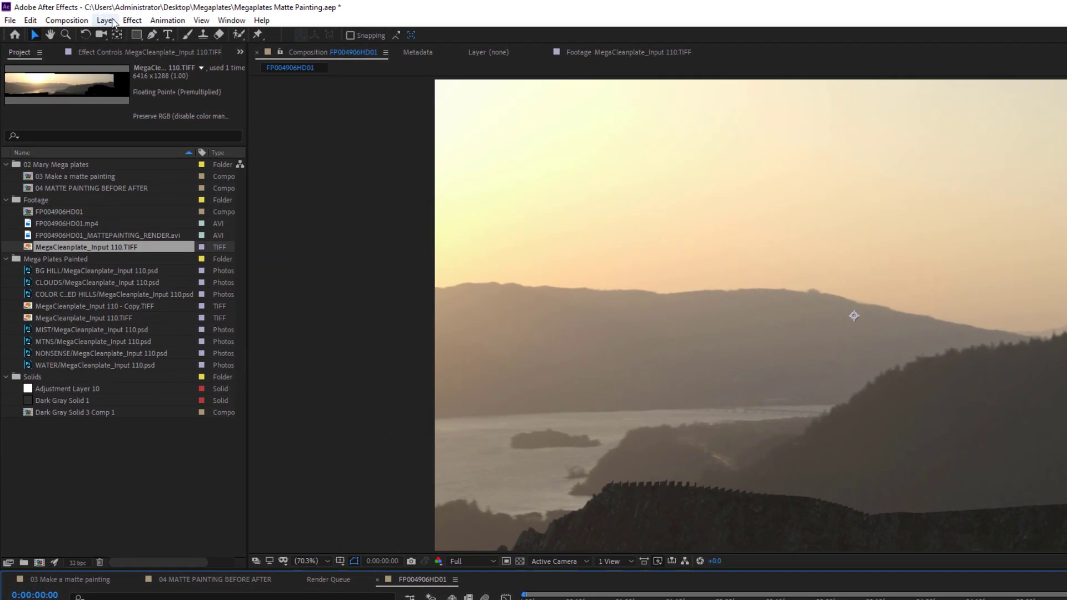
Pre-compose the clean plate layer as MegaCleanplate_Input 110.TIFF Comp 1, moving all attributes.
left_click(73, 14)
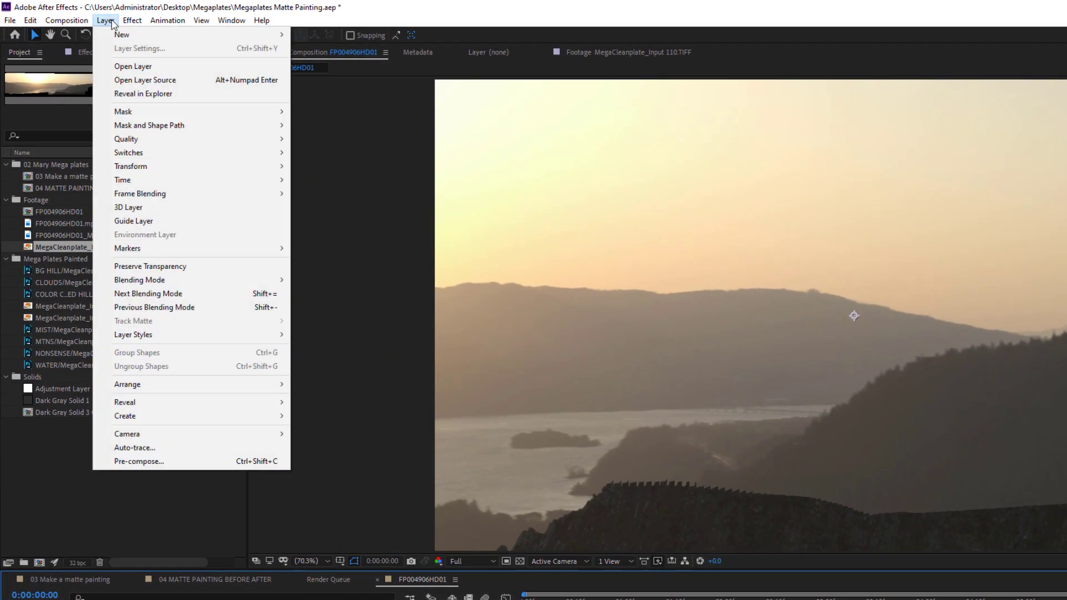
left_click(154, 461)
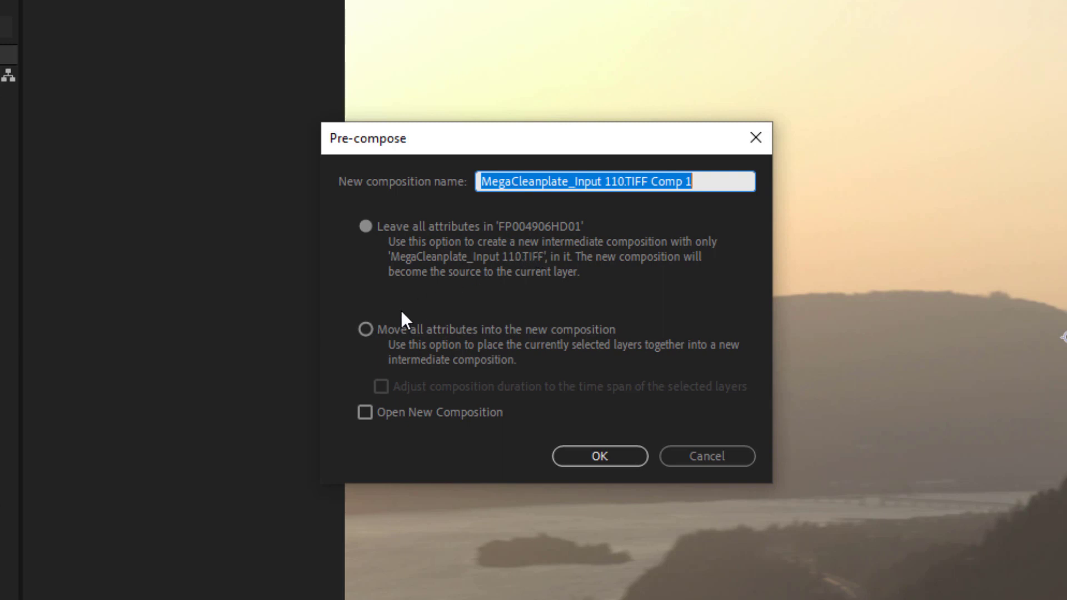
left_click(367, 329)
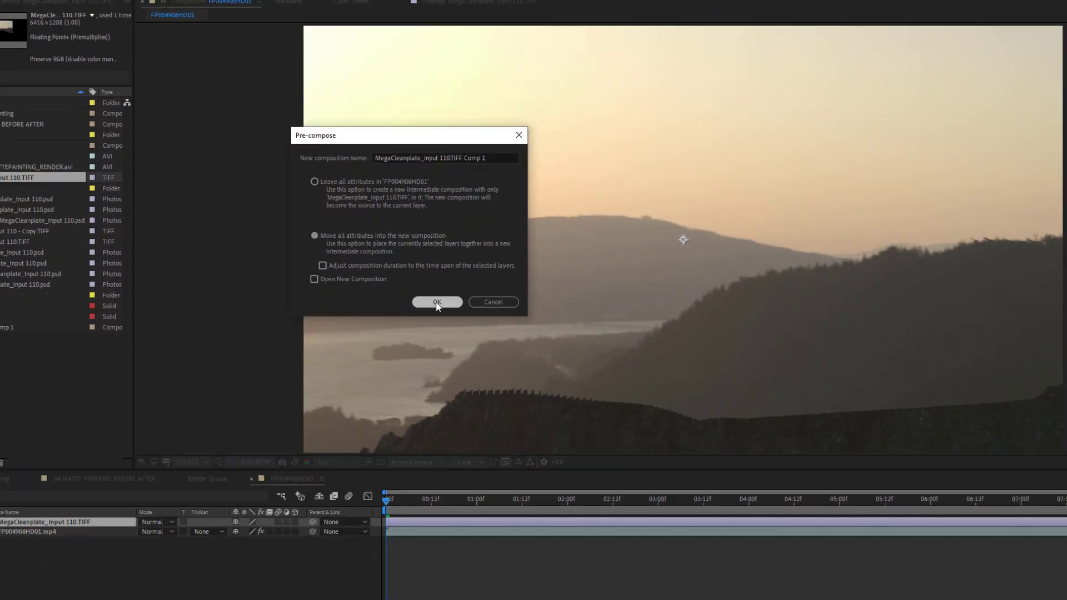
left_click(600, 456)
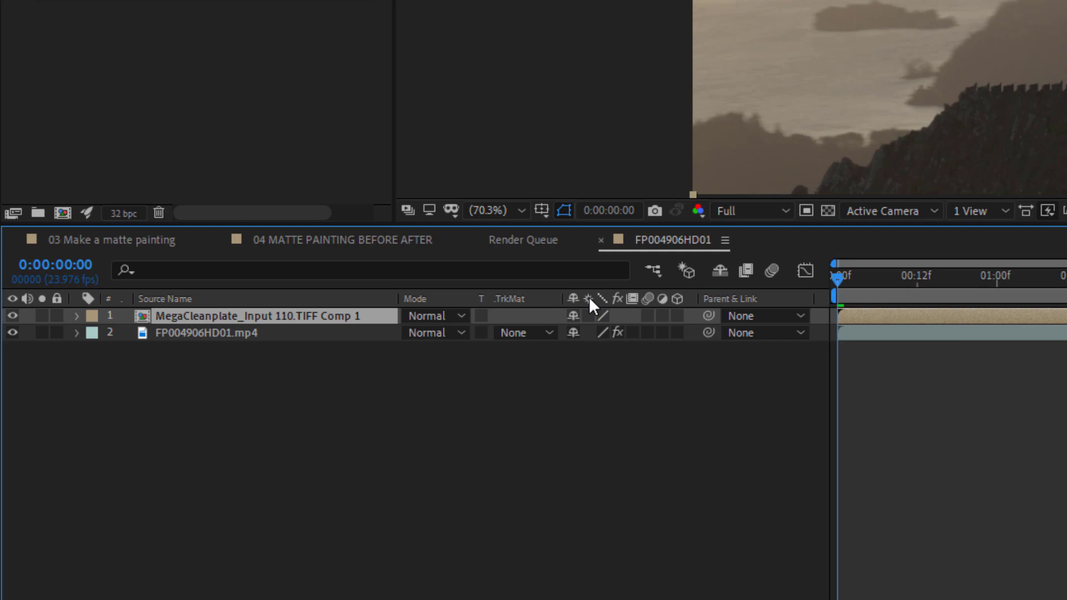
Turn on Collapse Transformations for the MegaCleanplate_Input 110.TIFF Comp 1 precomp layer.
left_click(589, 315)
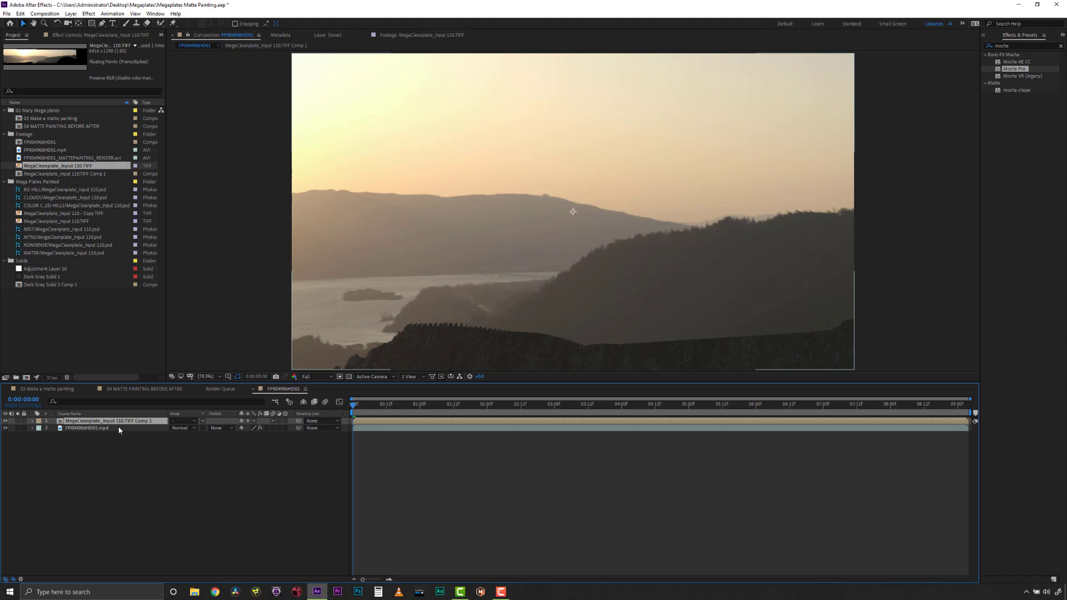
Apply Mocha Pro to the FP004906HD01.mp4 footage layer and load the BG layer's track data.
left_click(118, 430)
double_click(1014, 68)
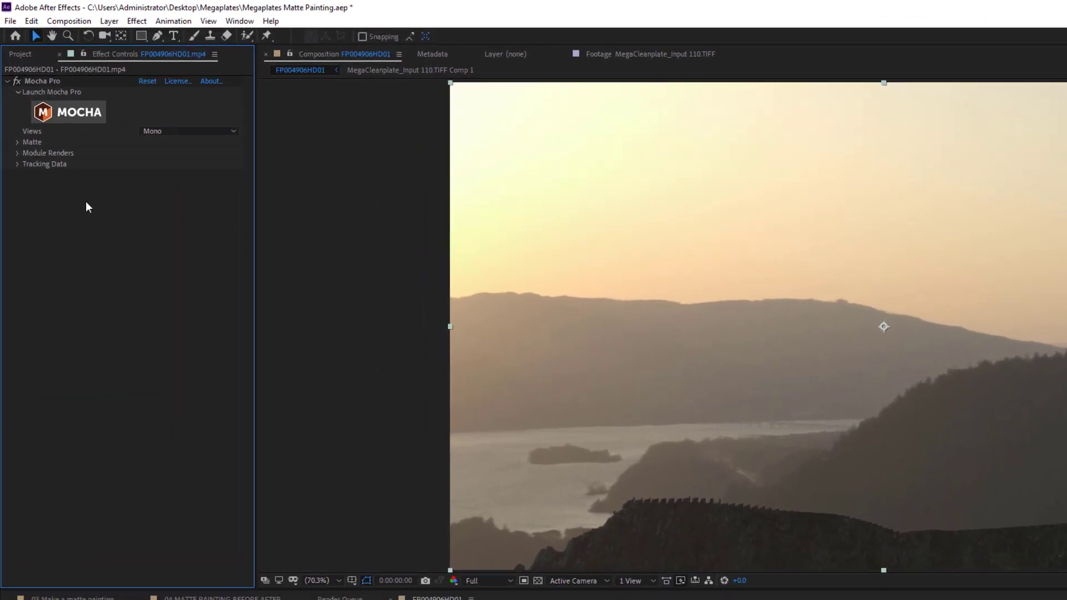
left_click(16, 165)
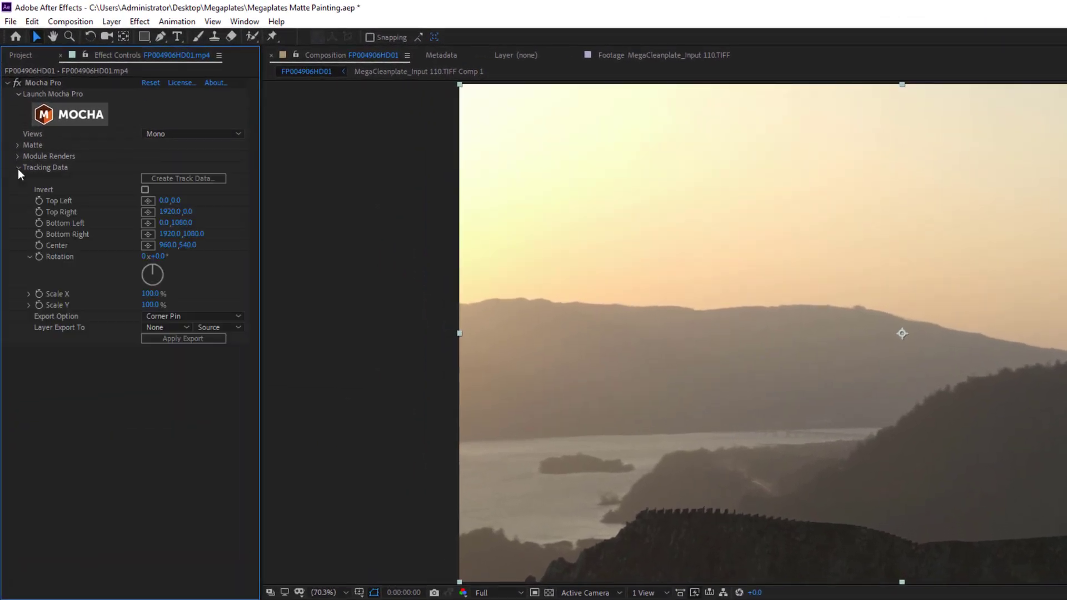
left_click(201, 177)
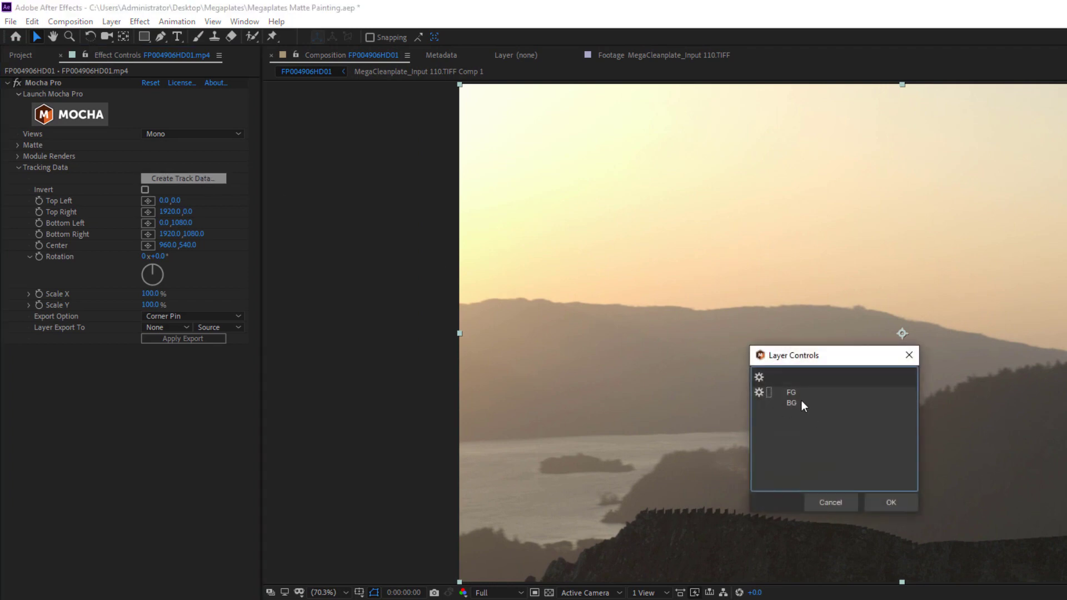
left_click(799, 404)
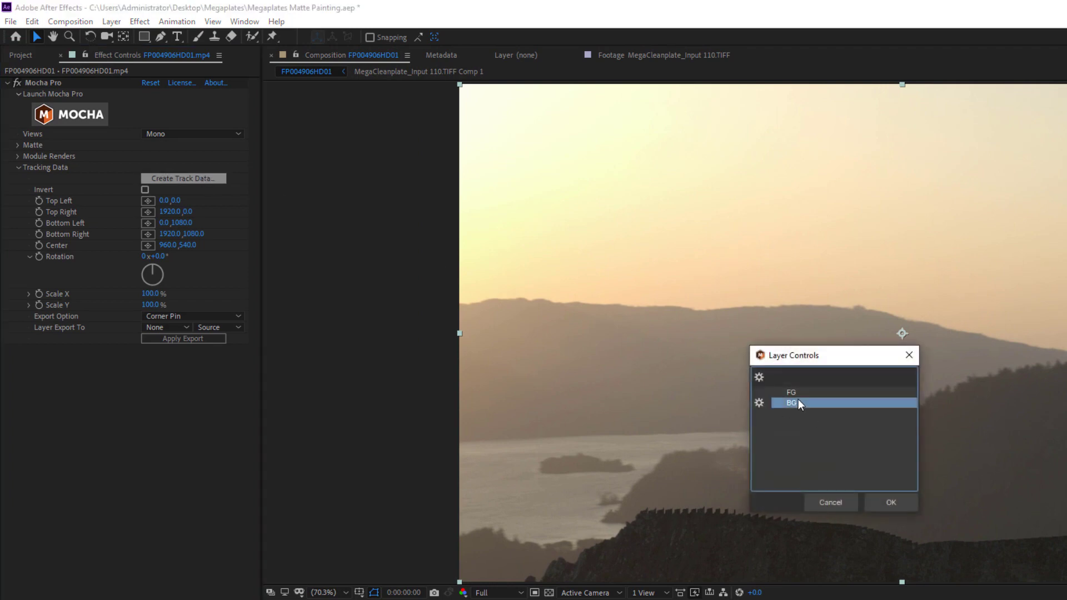
left_click(889, 502)
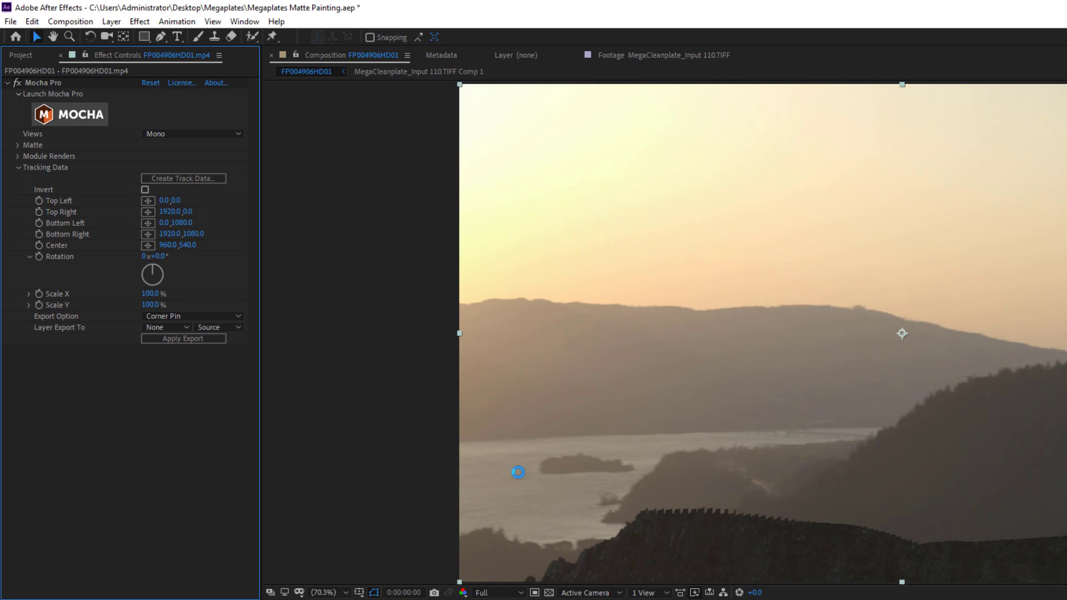
Set the export option to CC Power Pin, targeting the MegaCleanplate_Input 110.TIFF Comp 1 layer.
left_click(191, 316)
left_click(198, 373)
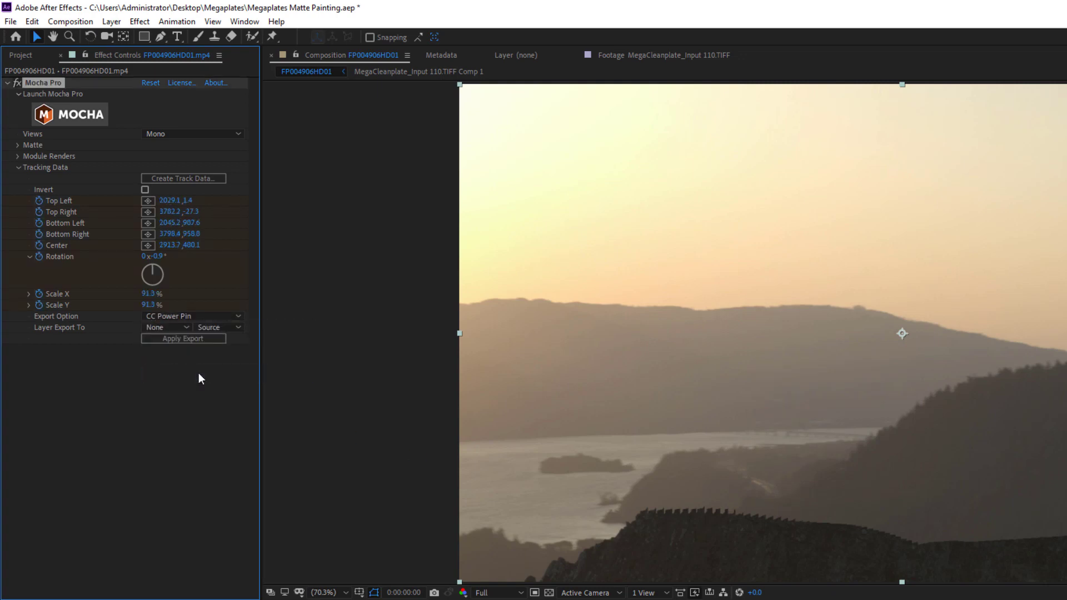
left_click(167, 326)
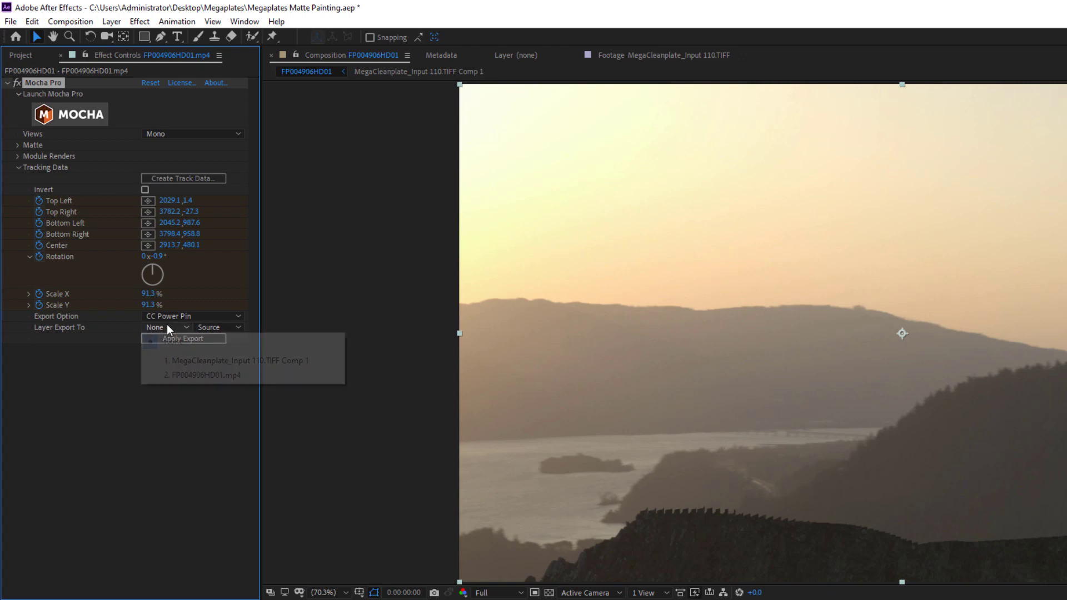
left_click(183, 358)
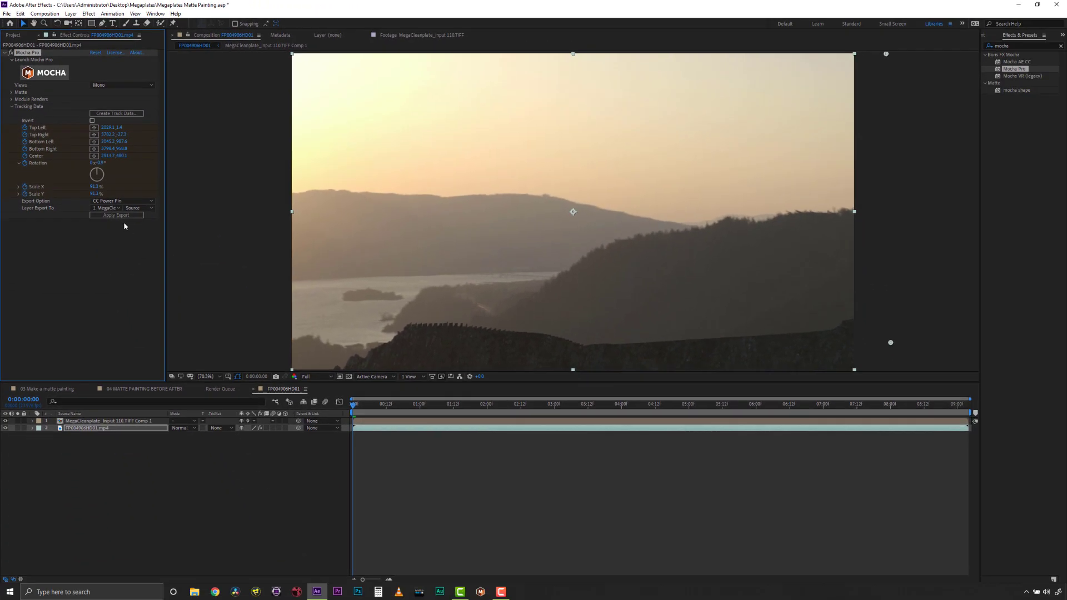
Apply the corner-pin export to the clean plate and scrub to a later frame to verify alignment.
left_click(121, 216)
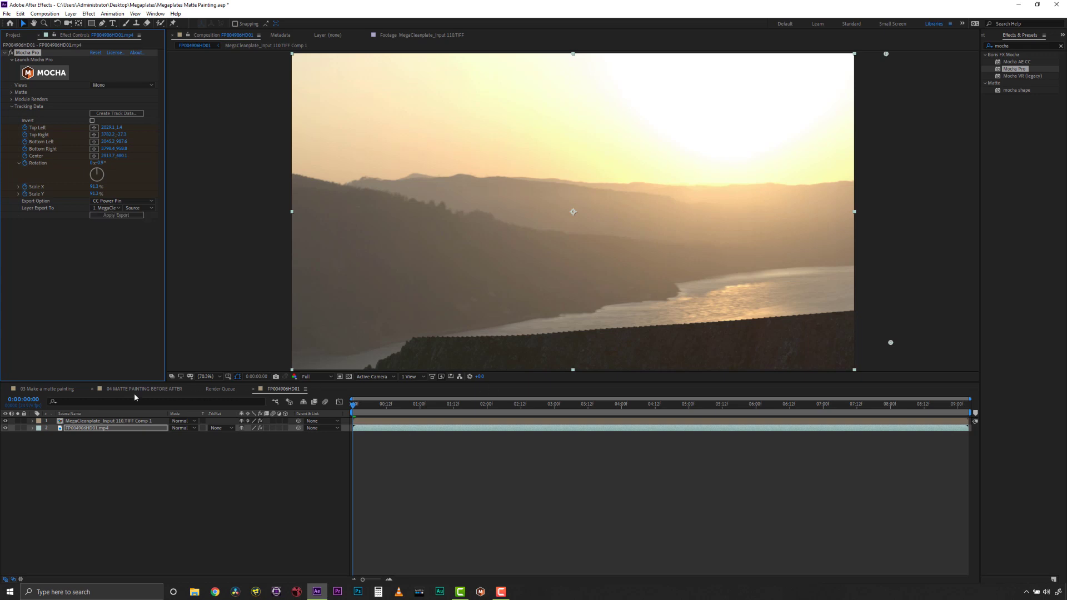
left_click(28, 402)
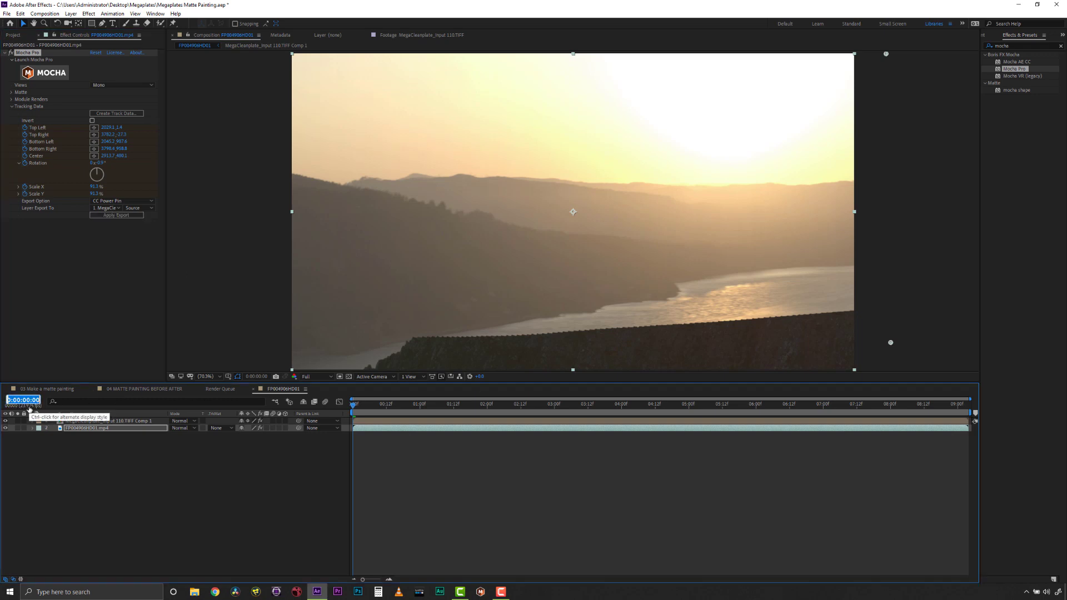
left_click_drag(396, 418, 660, 436)
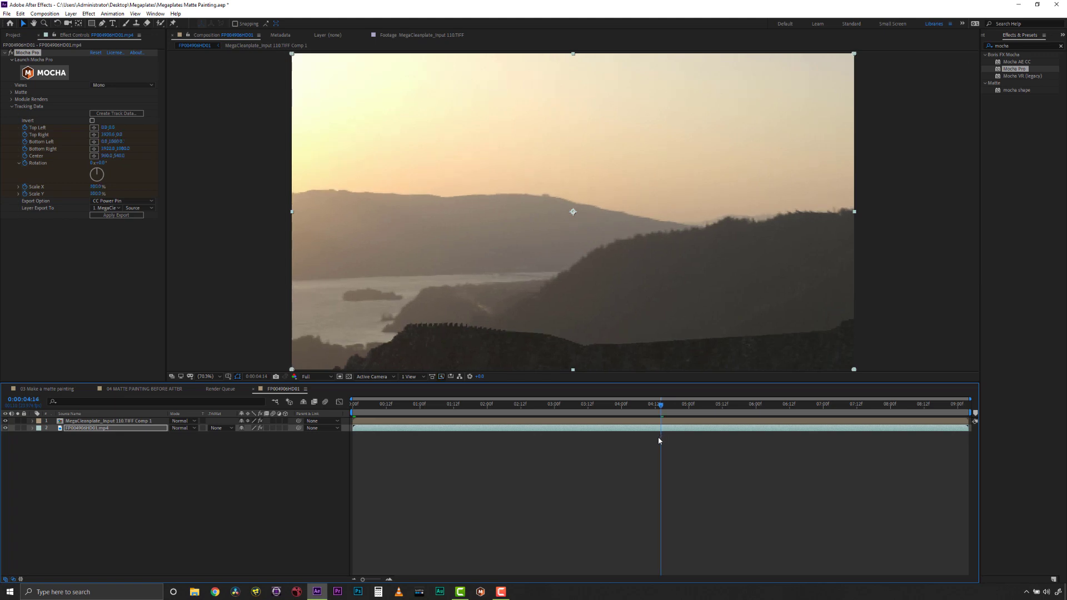
left_click(6, 421)
Reveal the CLOUDS, COLOR HILLS, BG HILL and MTNS painted layers over the river plate, comparing BG HILL.
left_click(5, 420)
left_click(6, 420)
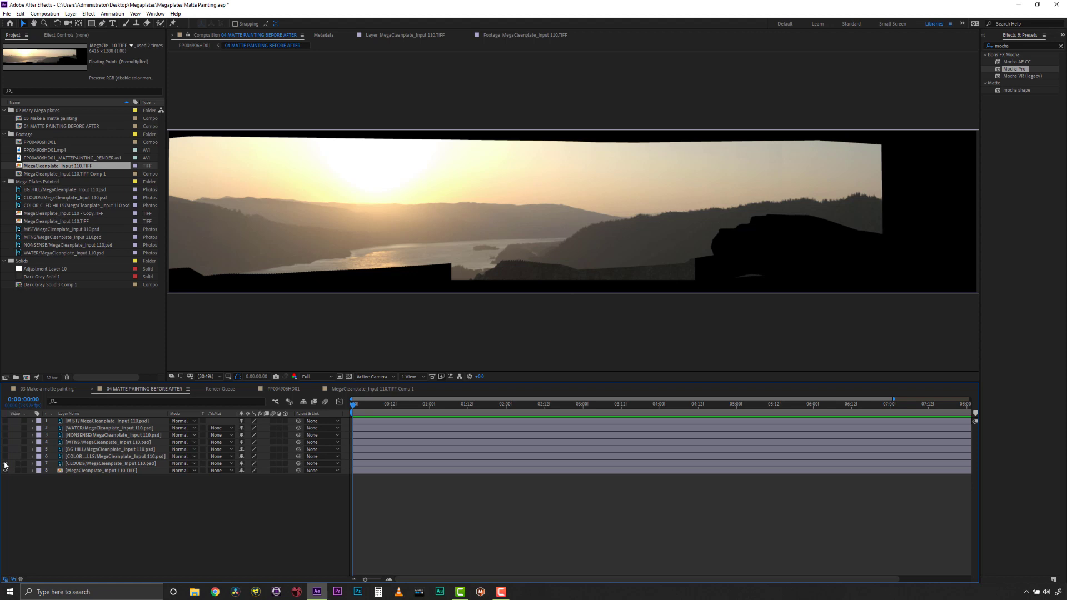
left_click(5, 463)
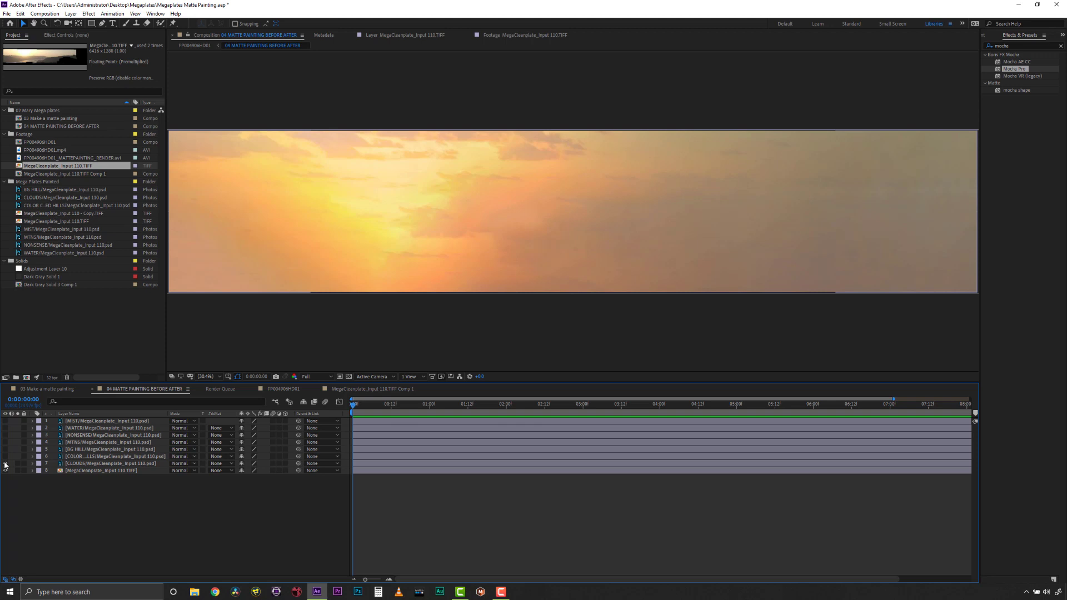
left_click(5, 457)
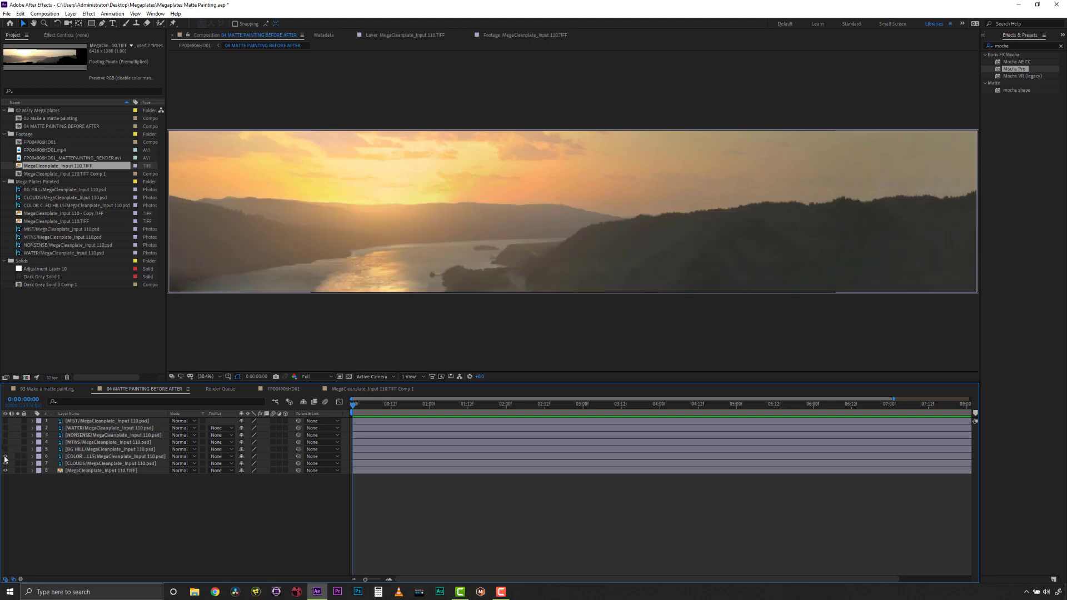
left_click(5, 449)
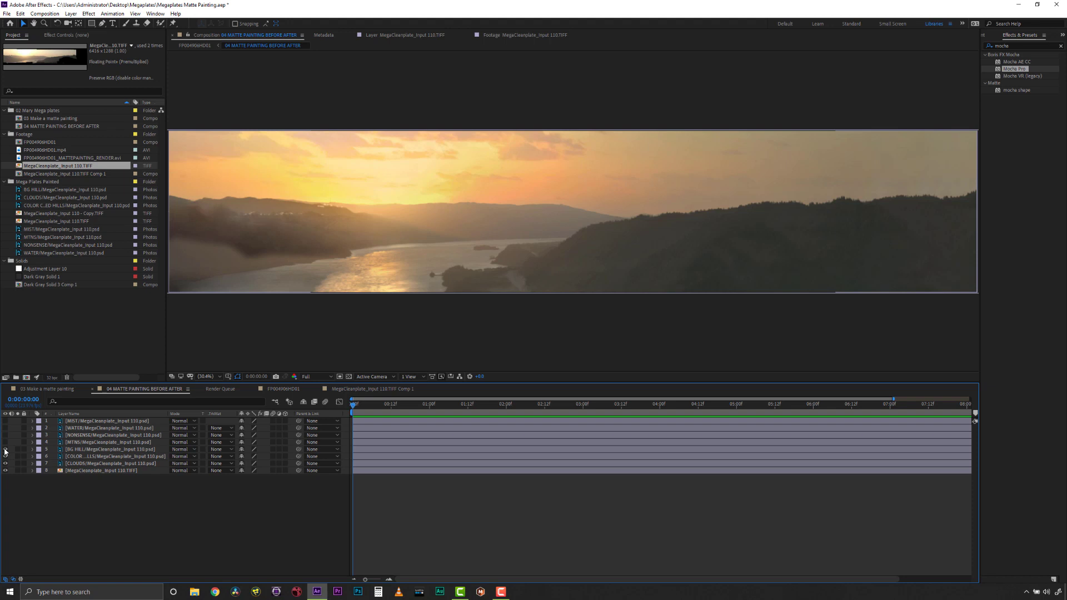
left_click(5, 442)
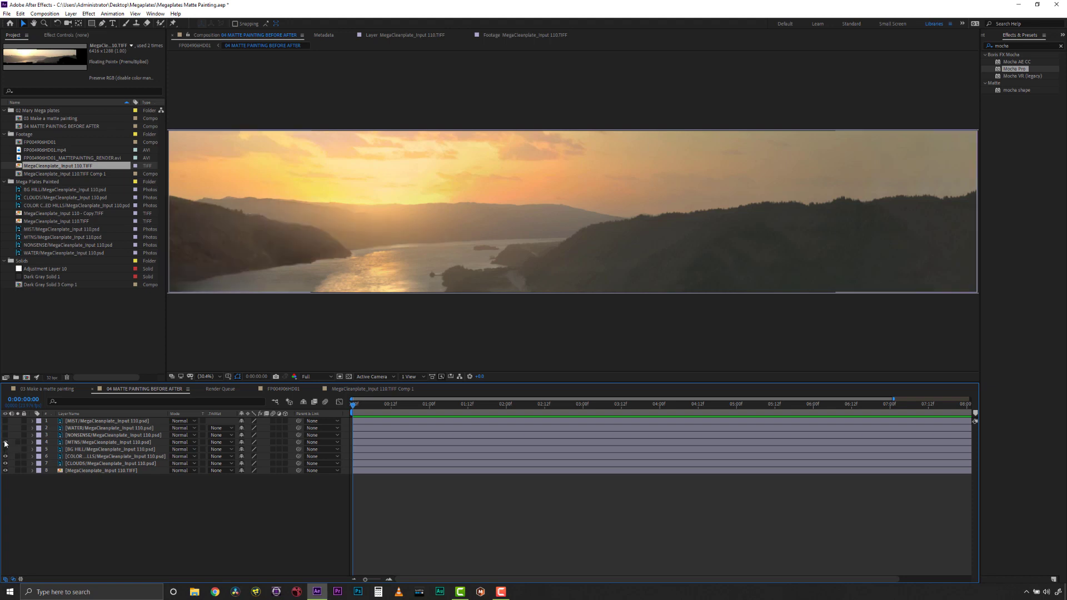
left_click(5, 449)
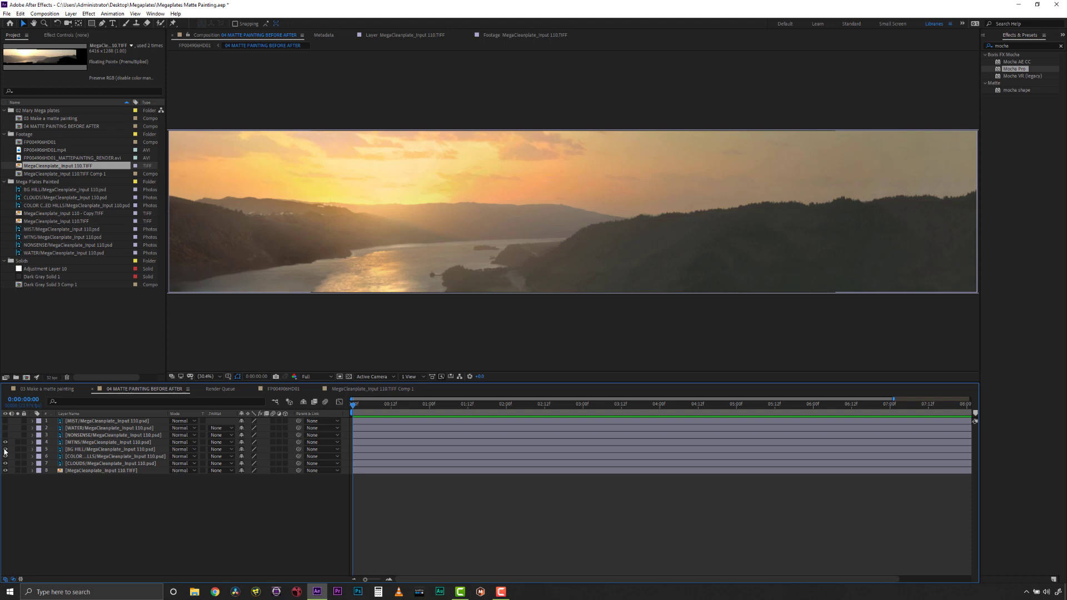
left_click(5, 456)
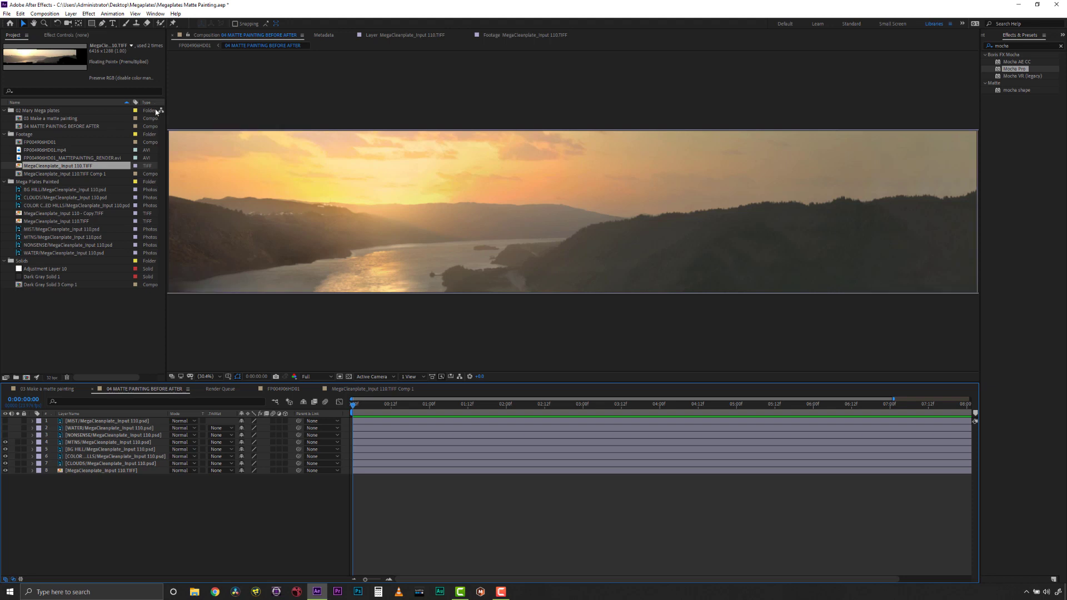
Paint a red zig-zag brush stroke across the MTNS layer in its own Layer panel.
left_click(125, 24)
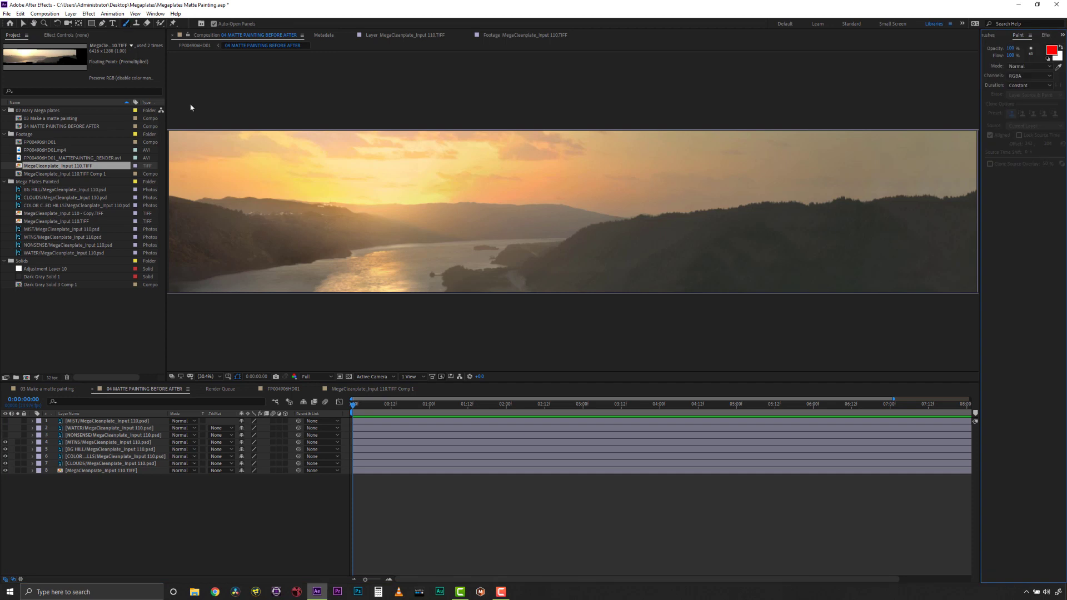
double_click(246, 215)
mouse_move(363, 201)
left_mouse_down()
mouse_move(472, 187)
mouse_move(563, 215)
left_mouse_up()
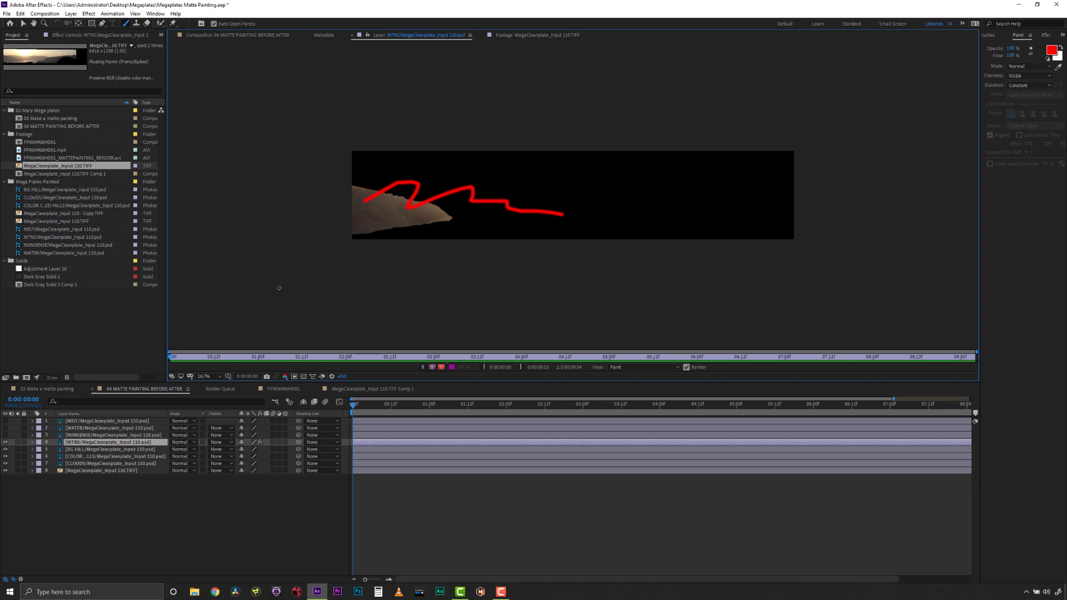
left_click(106, 435)
Toggle the WATER, NONSENSE and MIST layers to reveal and then remove the creature.
left_click_drag(5, 435, 5, 421)
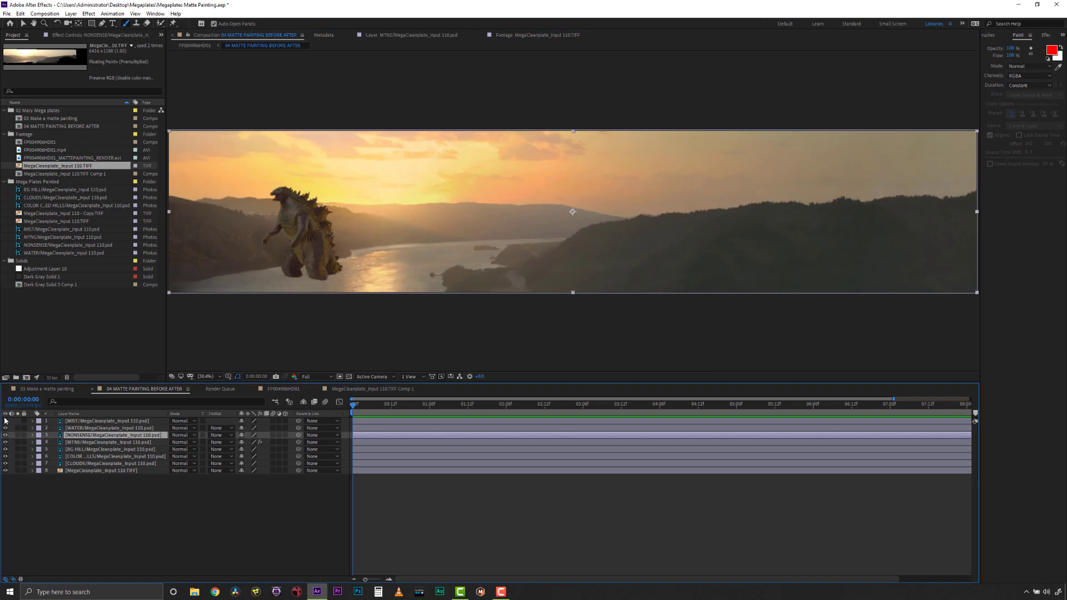
left_click(6, 421)
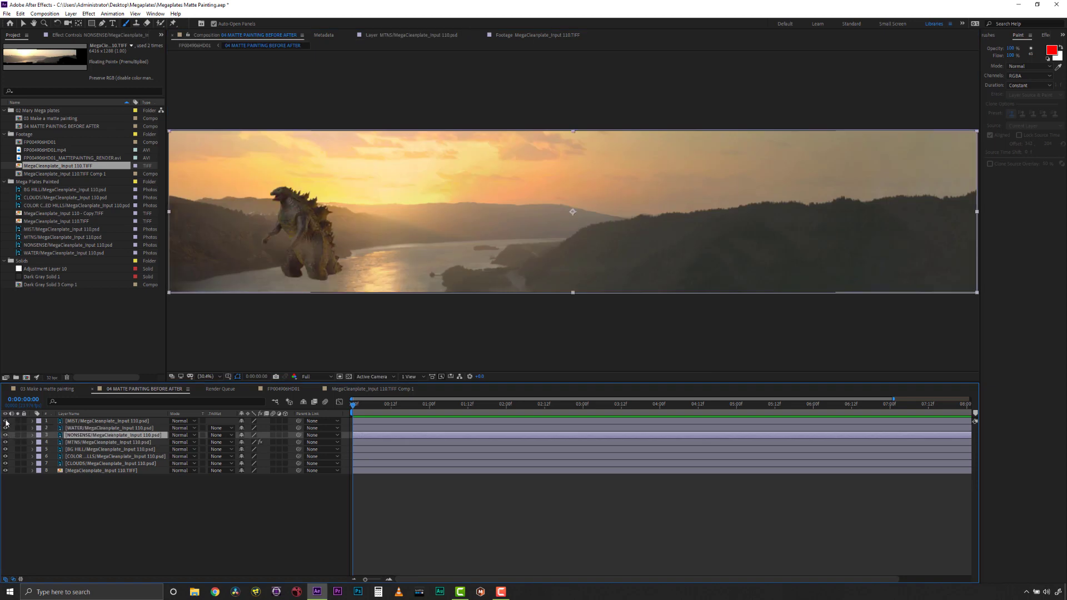
left_click_drag(6, 421, 6, 437)
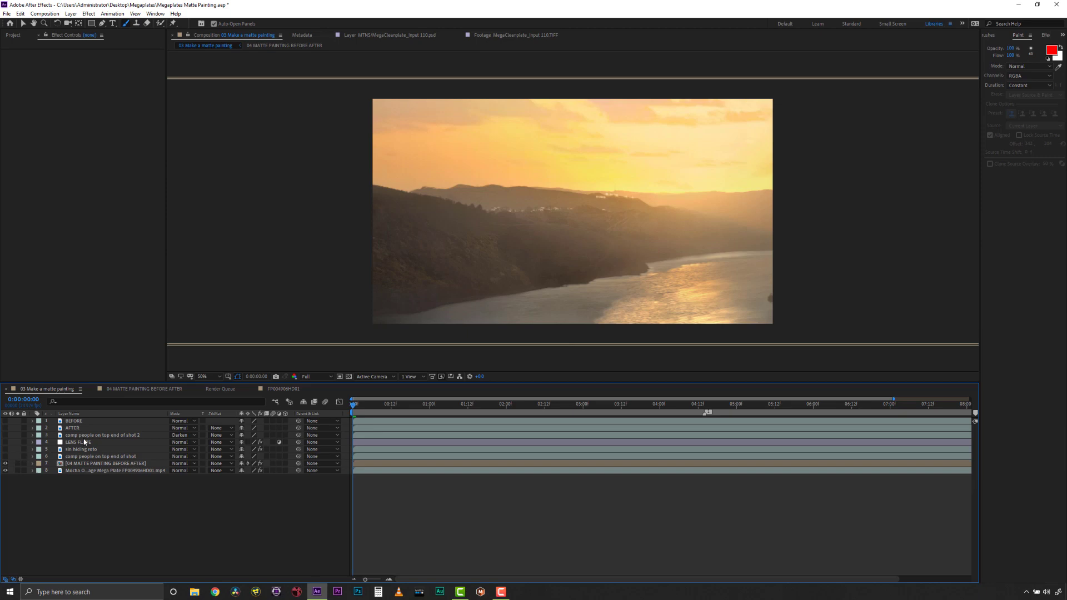
Move the comp people on top end of shot 2 layer below LENS FLARE and make it visible.
left_click_drag(83, 435, 86, 446)
left_click(5, 456)
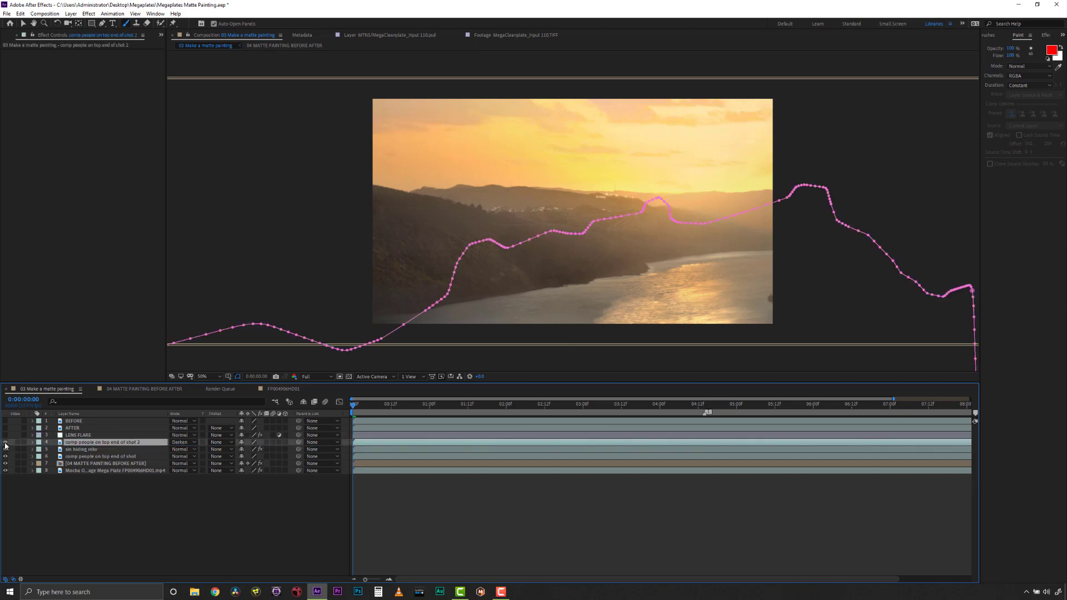
left_click(5, 442)
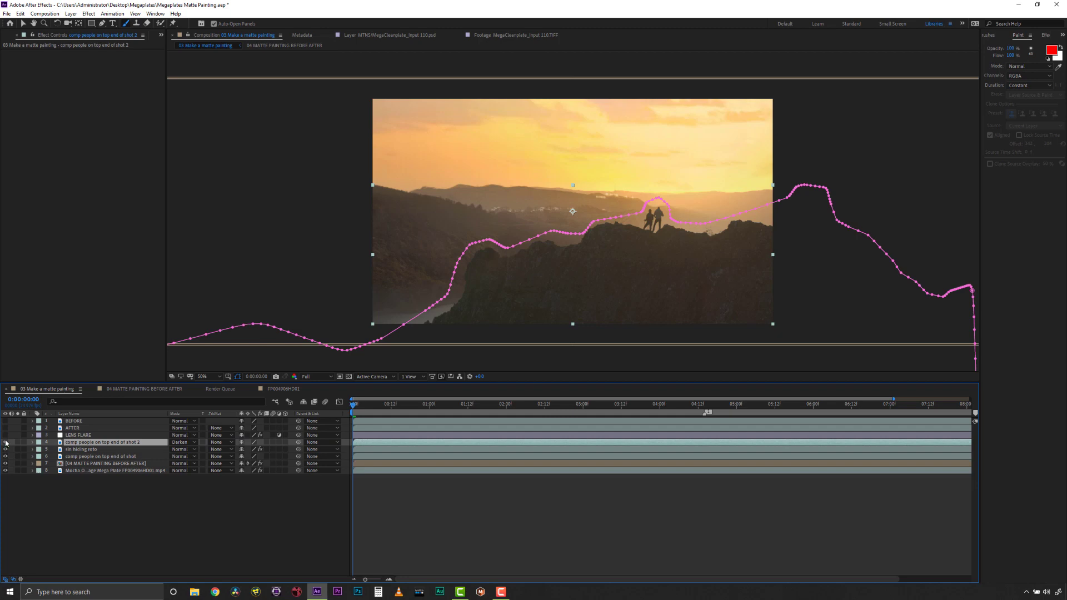
Toggle the BEFORE layer on and off twice to compare with the orange sunset.
left_click(6, 421)
left_click(6, 421)
left_click(6, 421)
left_click(6, 421)
Enable the LENS FLARE layer and switch its effect off and on twice to compare.
left_click(78, 435)
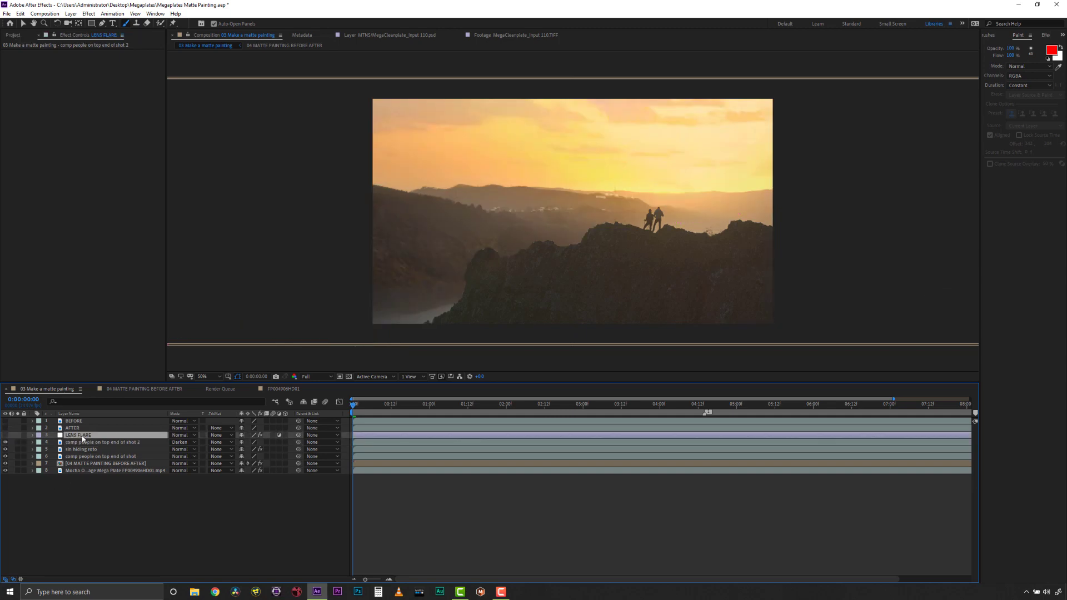
left_click(6, 435)
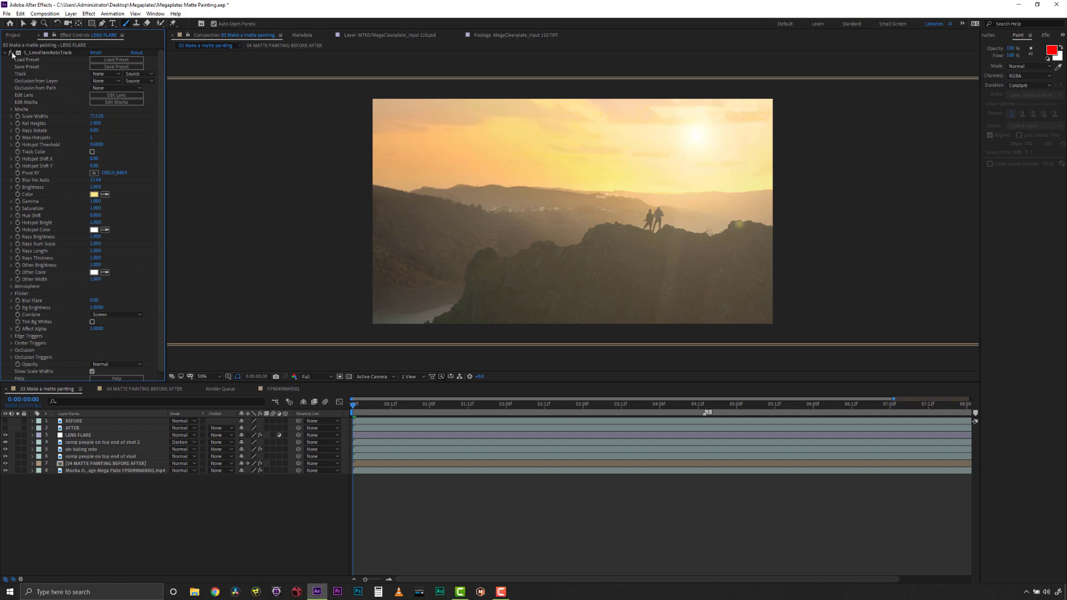
left_click(12, 53)
left_click(11, 53)
left_click(11, 52)
left_click(11, 53)
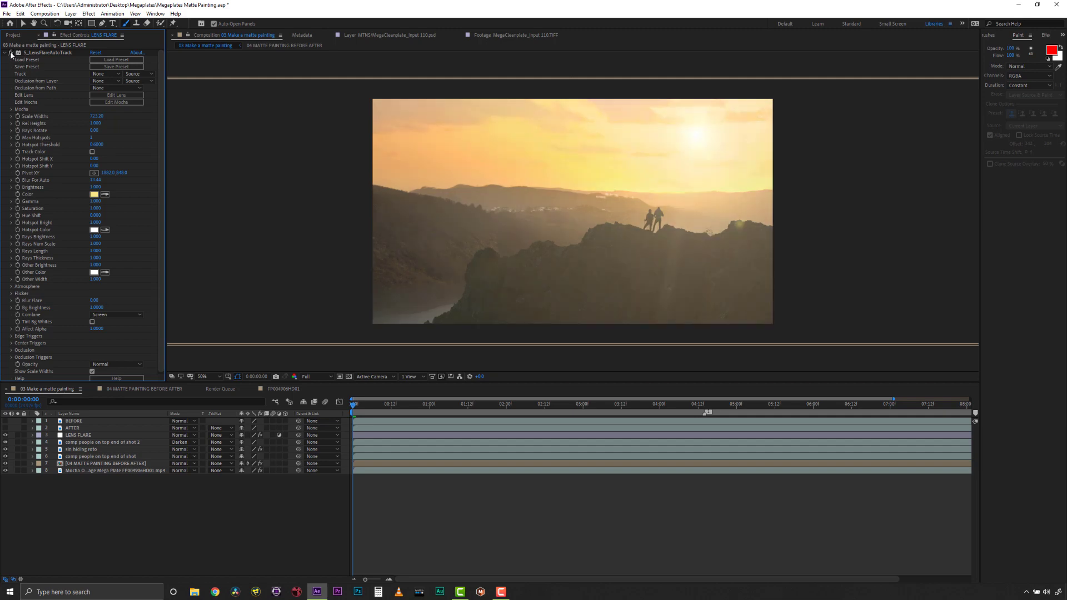